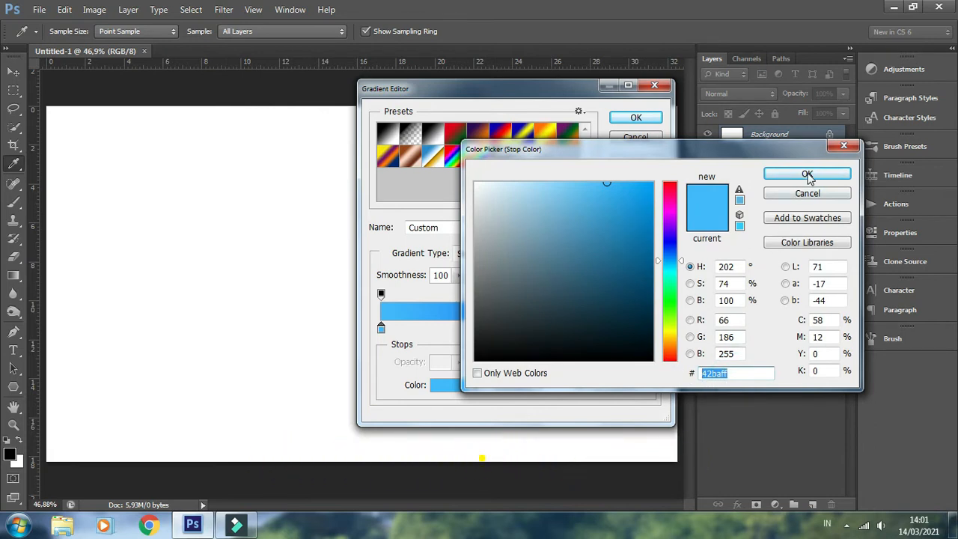
Set the gradient's stops to #42baff at the start and #0048ff at the end, and fill the background vertically from bottom edge to top edge
click(779, 174)
click(650, 328)
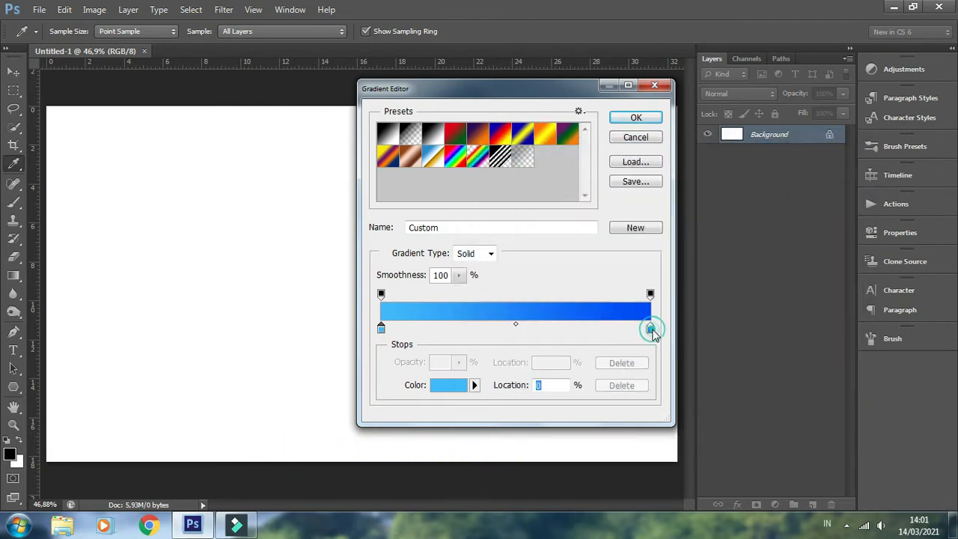
click(439, 385)
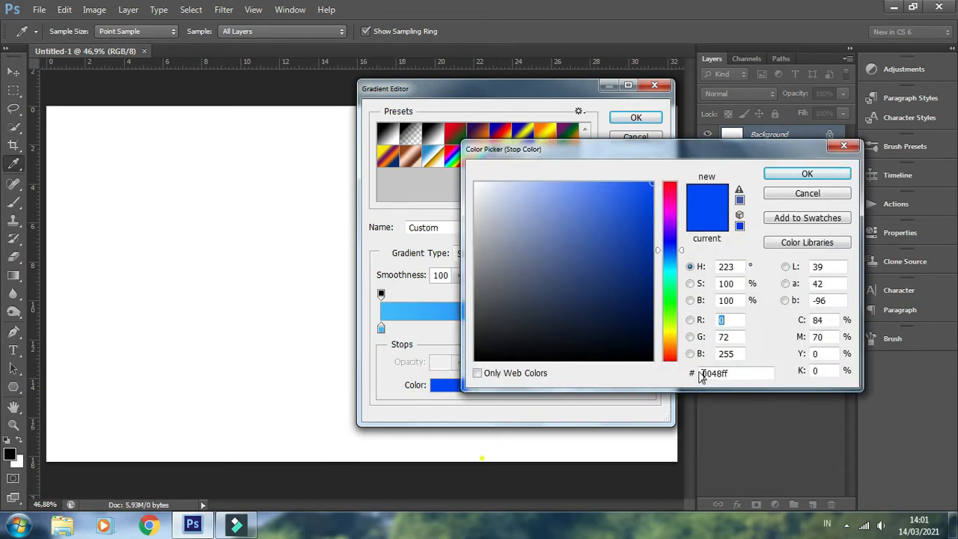
double_click(712, 373)
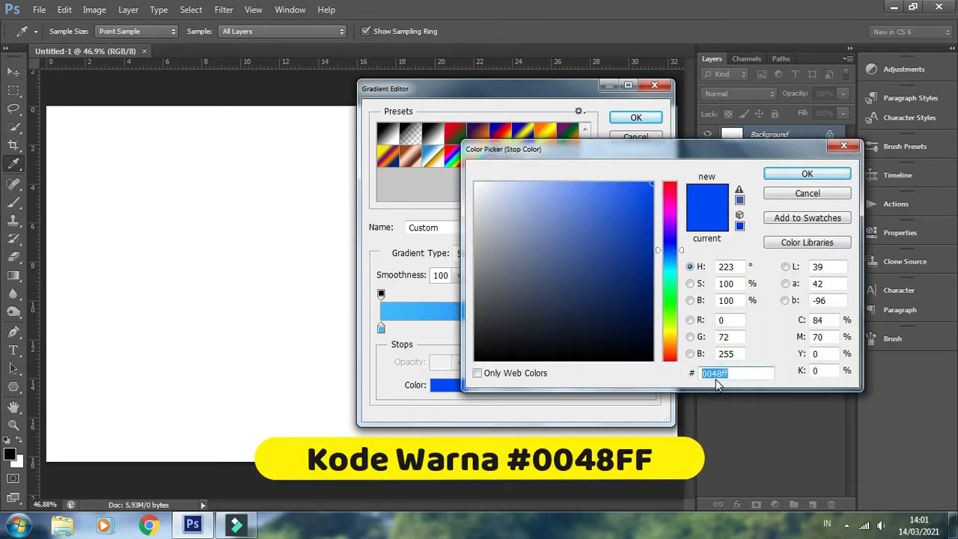
click(807, 174)
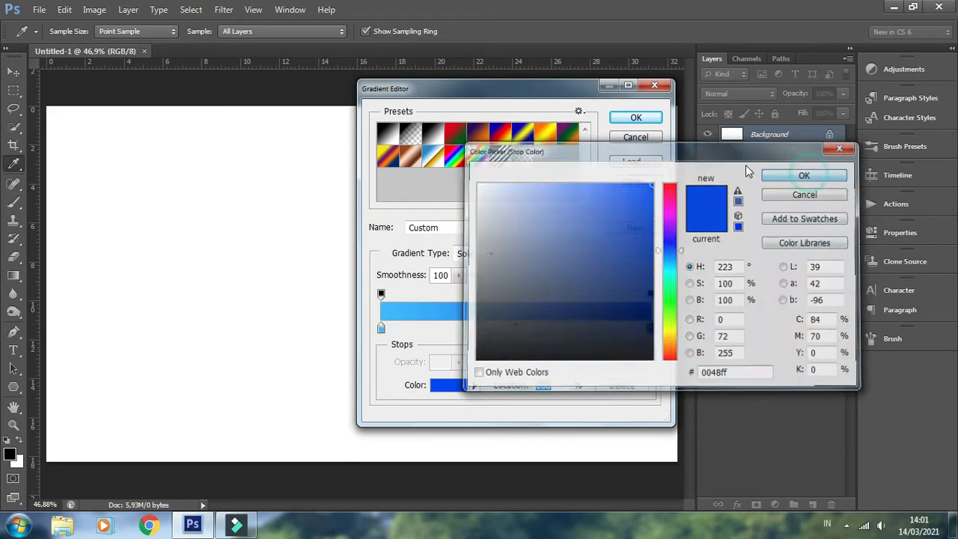
click(636, 120)
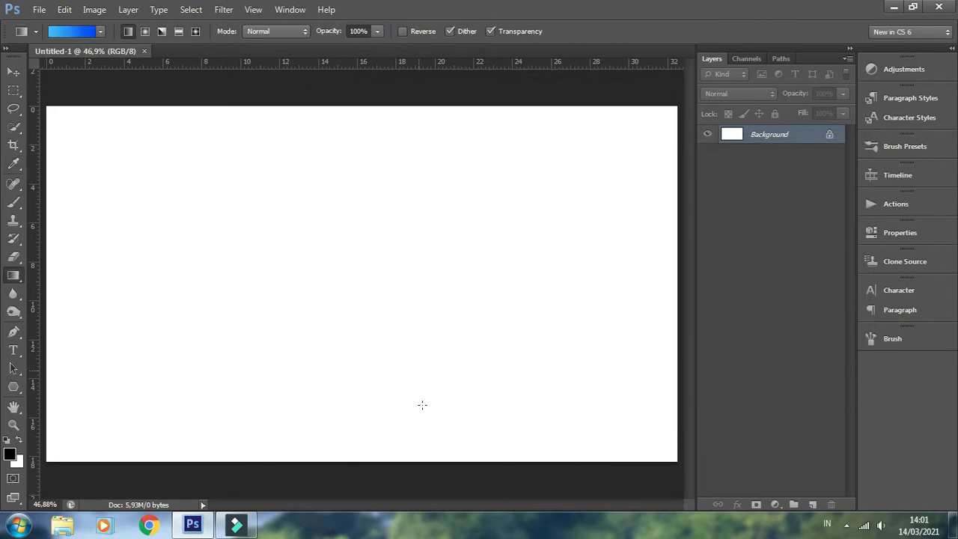
drag(347, 458, 352, 105)
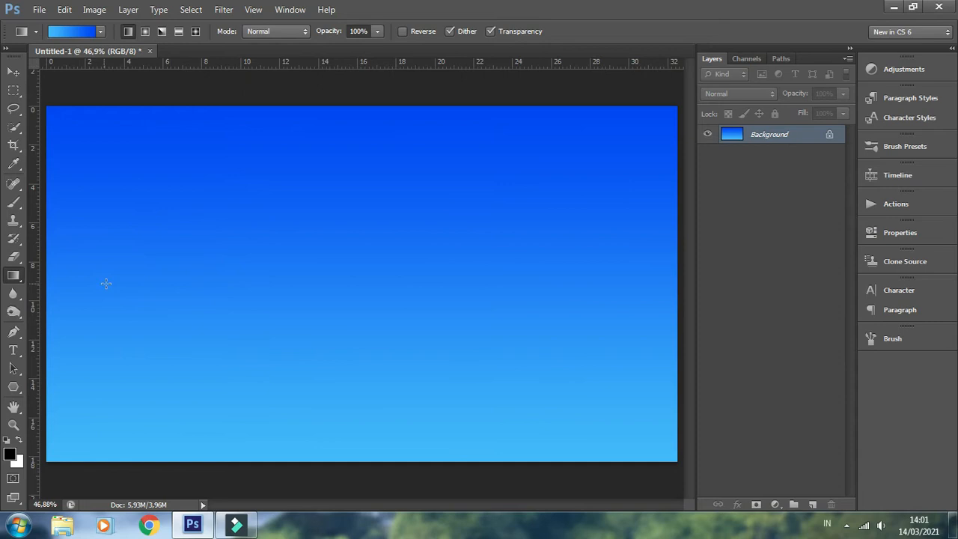
Set up horizontal text in Kozuka Gothic Pro L at 225 pt, with tracking 140 and white colour
drag(12, 350, 48, 355)
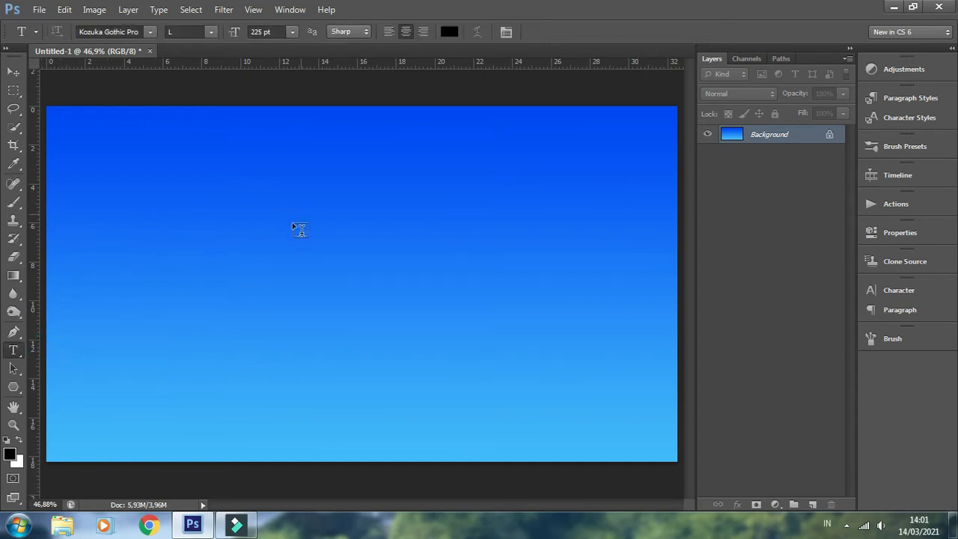
click(889, 291)
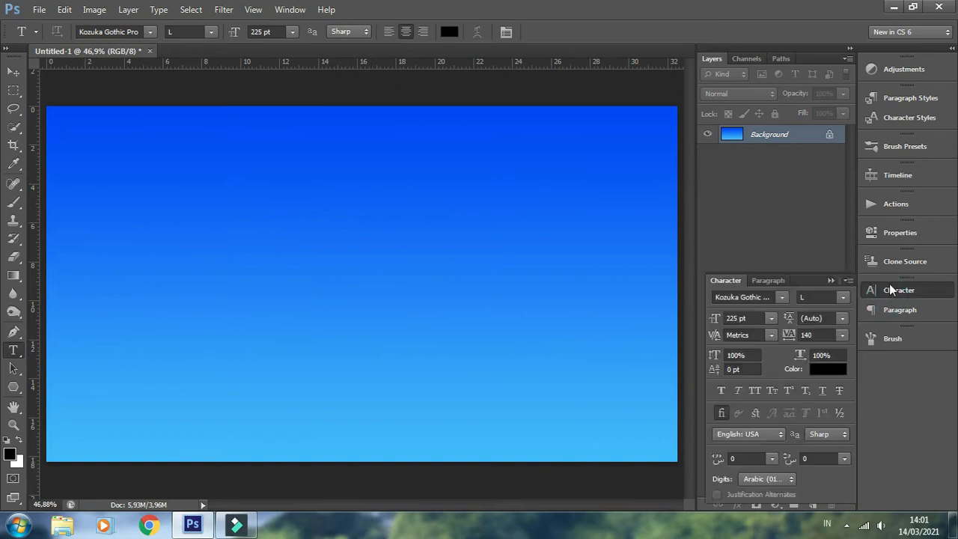
click(779, 298)
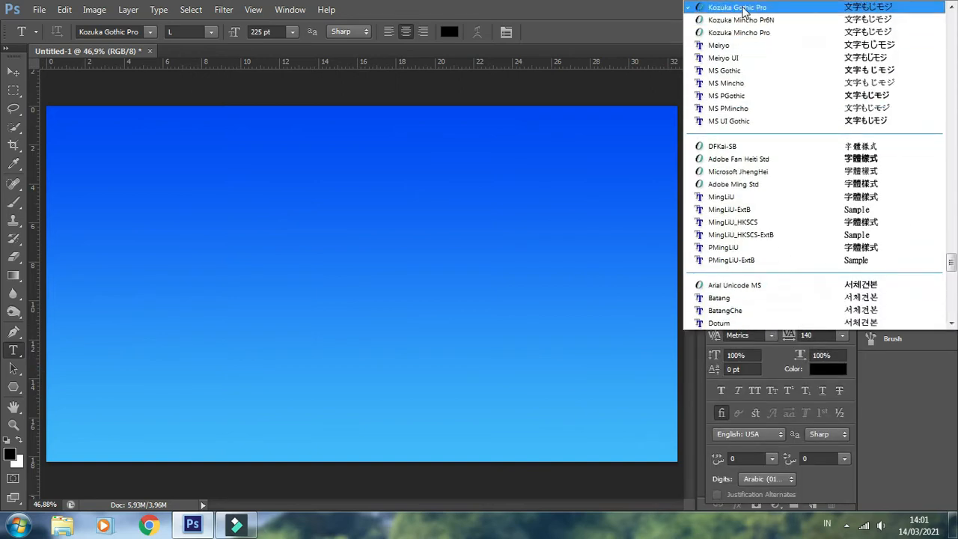
click(742, 9)
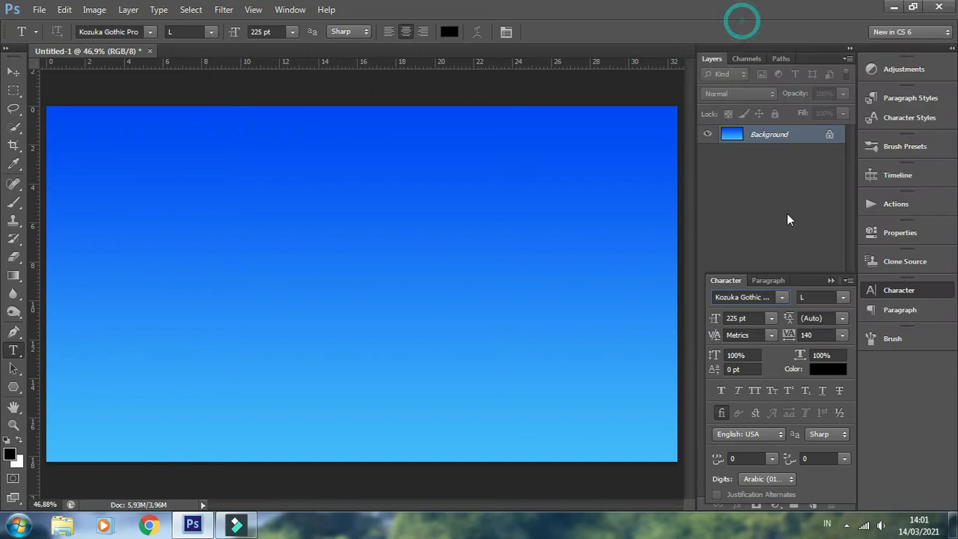
click(732, 317)
click(736, 318)
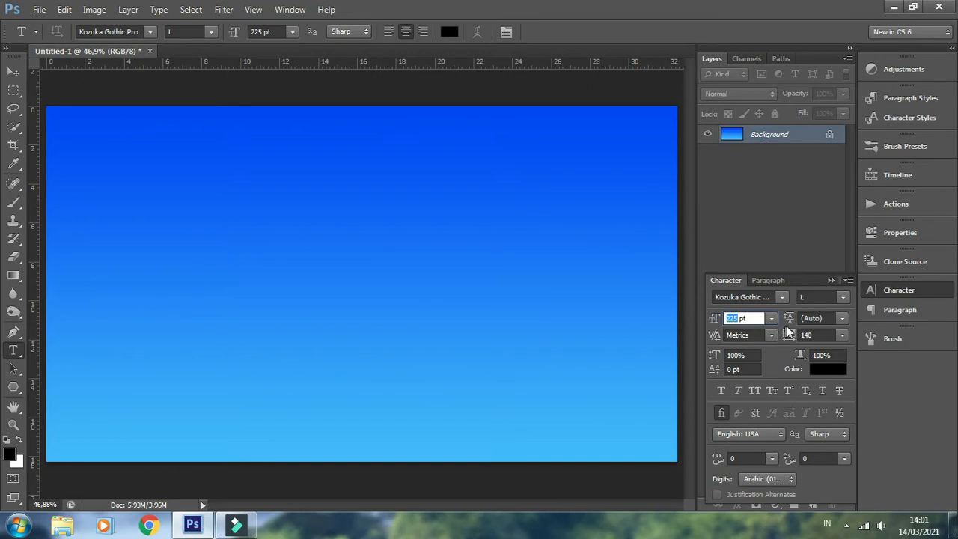
click(816, 334)
click(814, 334)
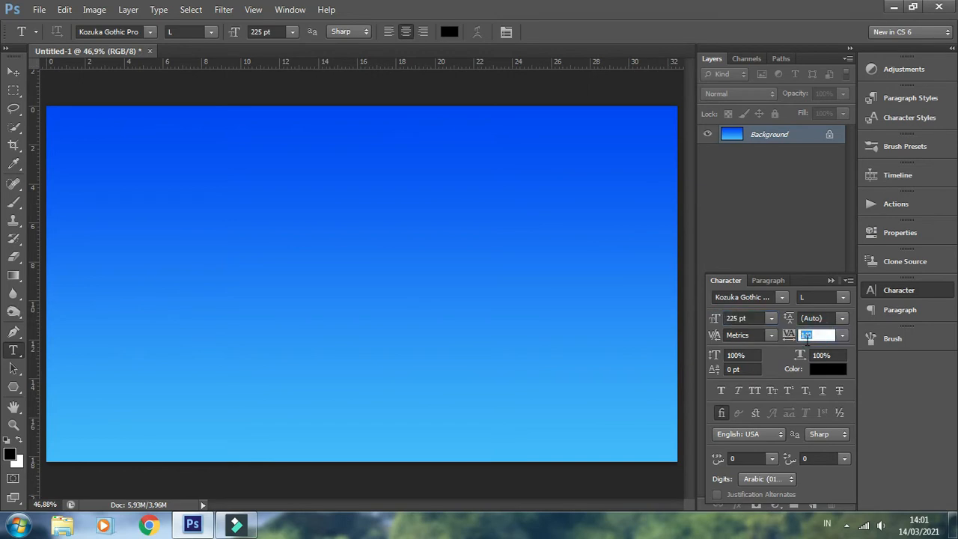
click(816, 369)
drag(571, 250, 452, 168)
click(805, 173)
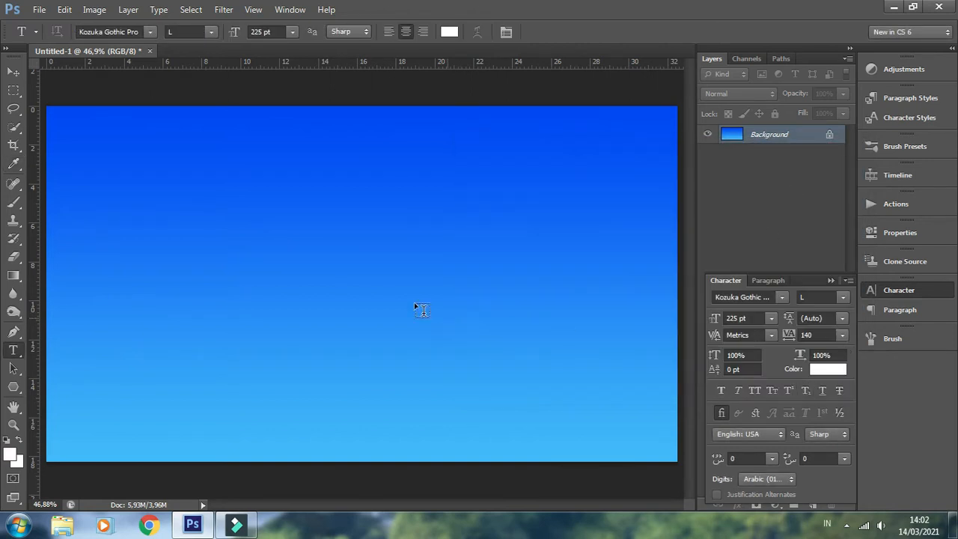
Add the text "AWAN" to the canvas and commit it
click(140, 286)
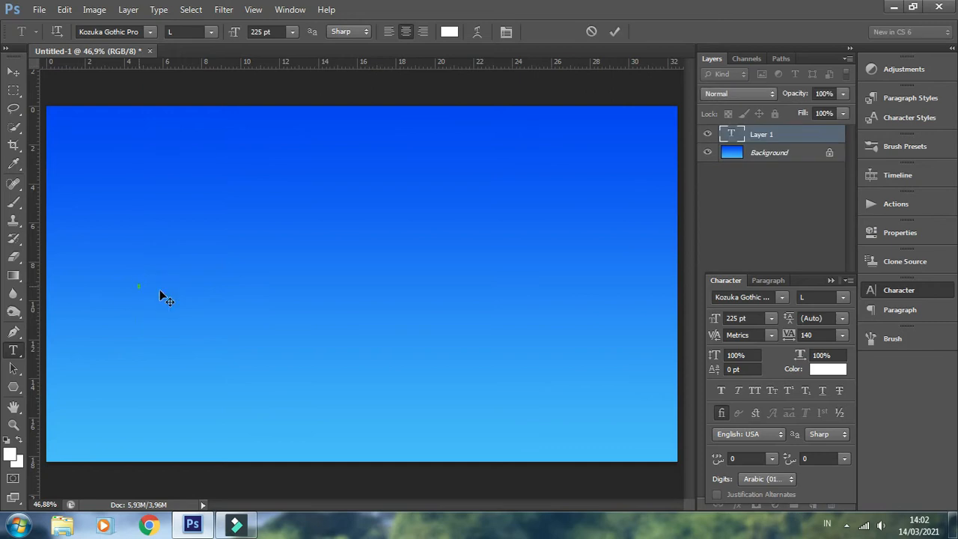
text(A)
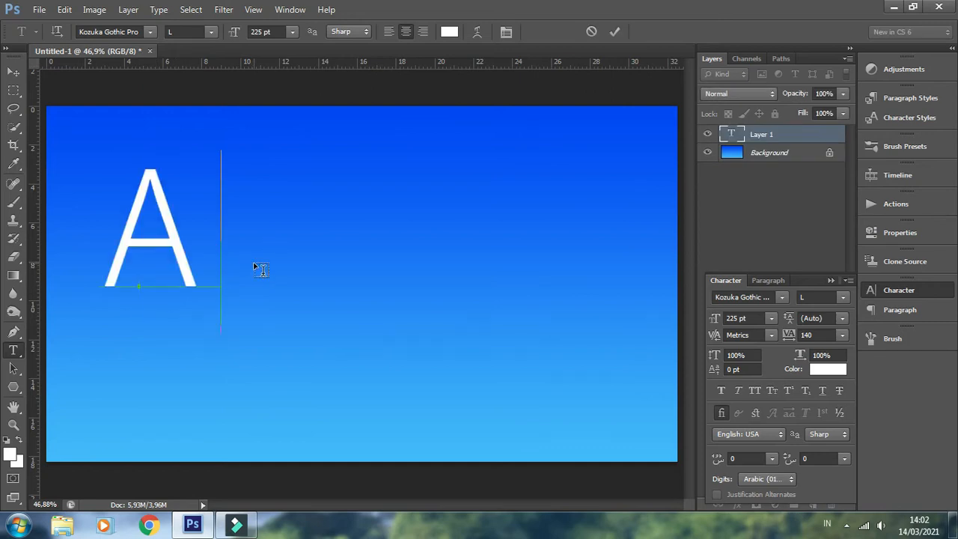
text(WAN)
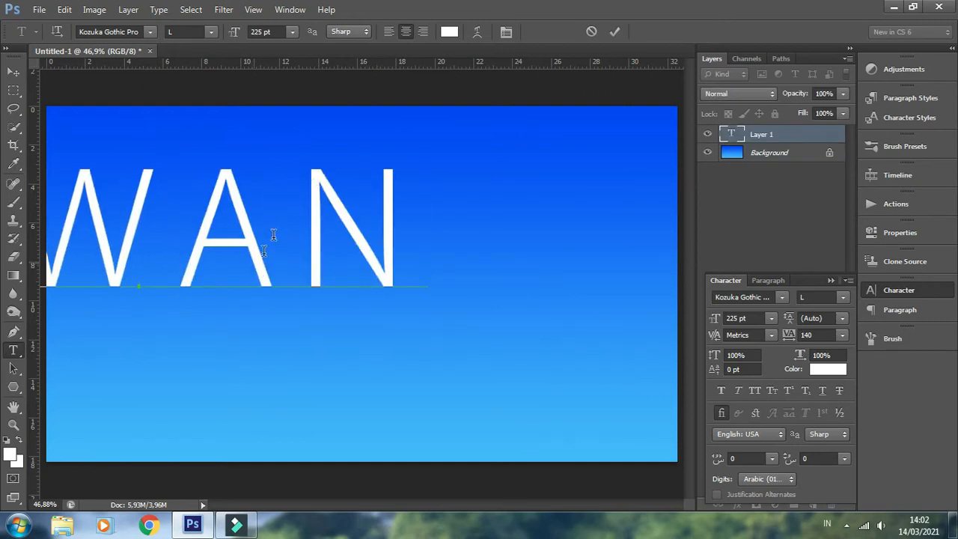
click(614, 32)
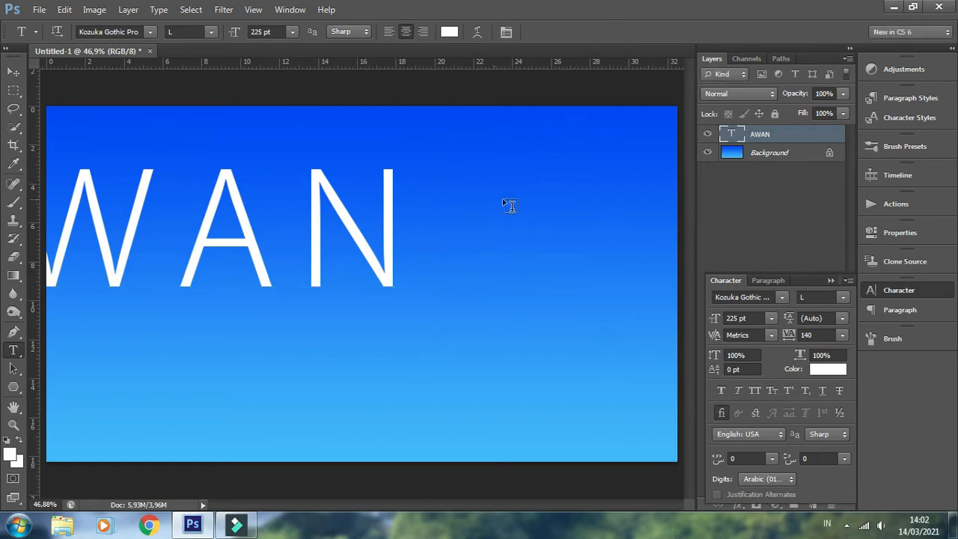
Centre the AWAN text horizontally and vertically on the whole canvas, and clear the selection
click(13, 71)
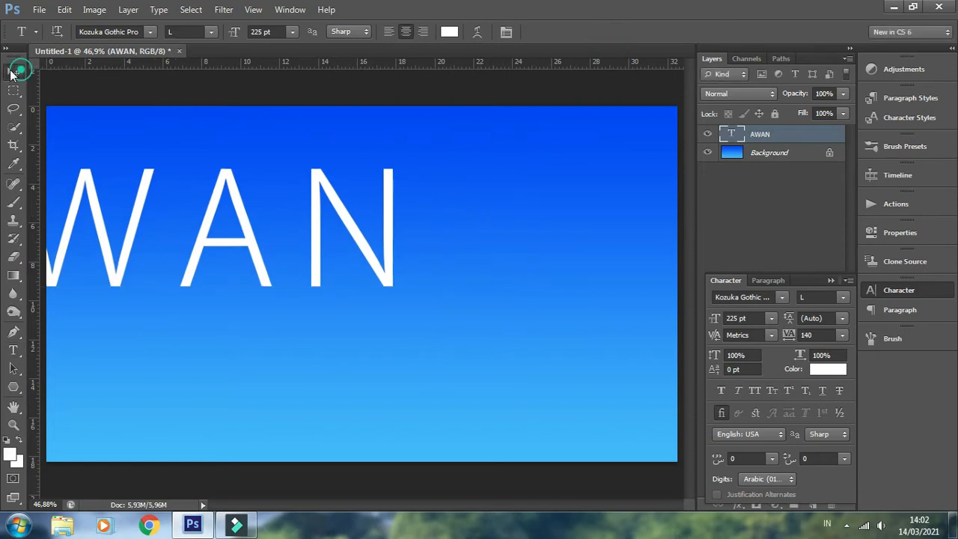
key(ctrl+a)
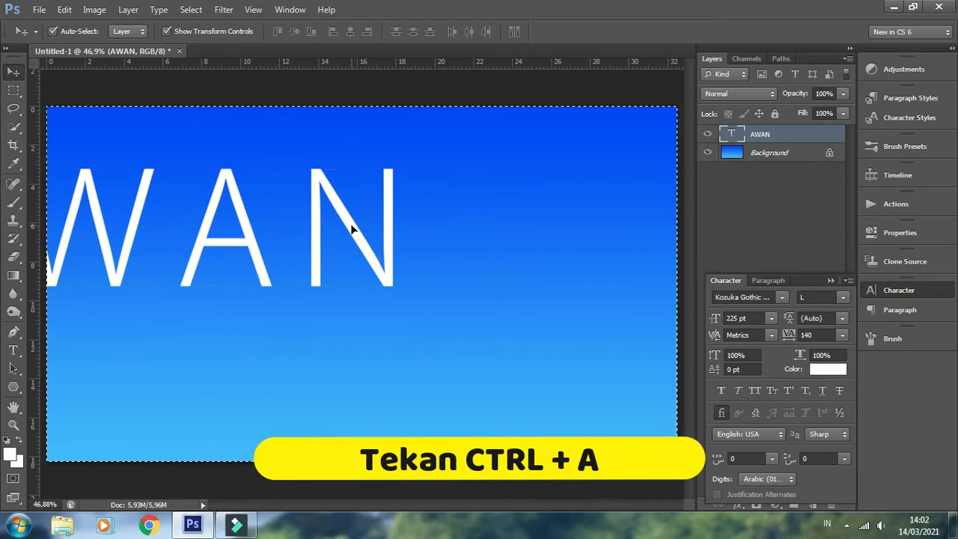
click(349, 32)
click(294, 31)
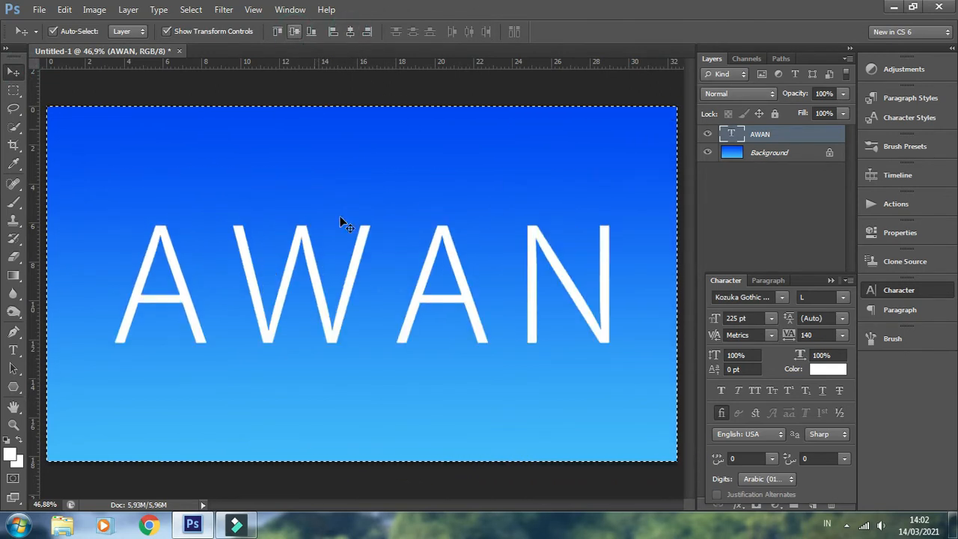
key(ctrl+d)
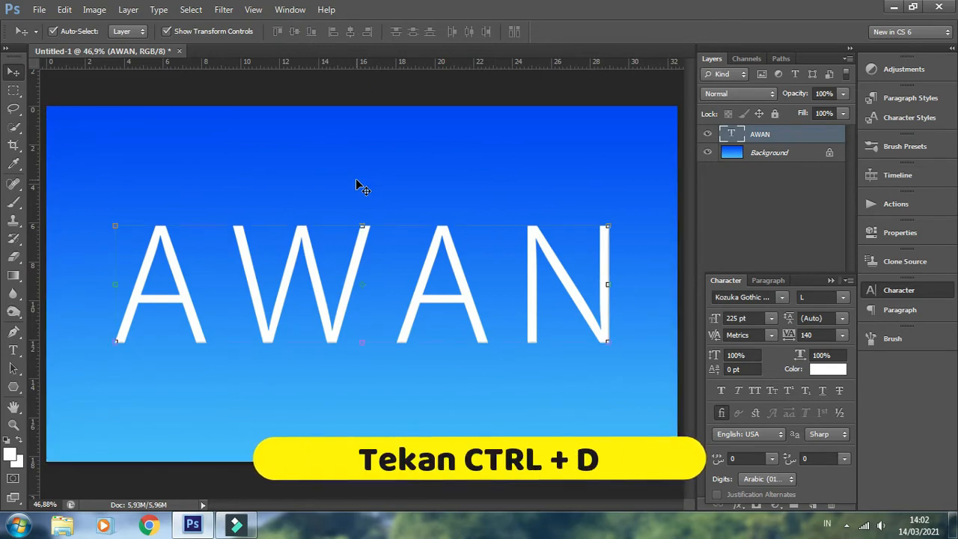
click(831, 280)
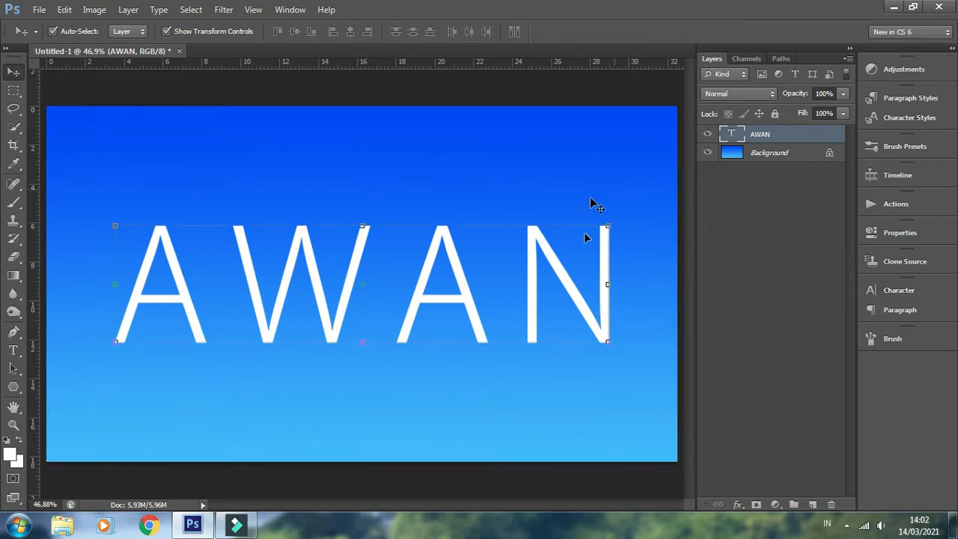
Load the outline of the AWAN text as a selection and convert it to a work path
ctrl+click(737, 139)
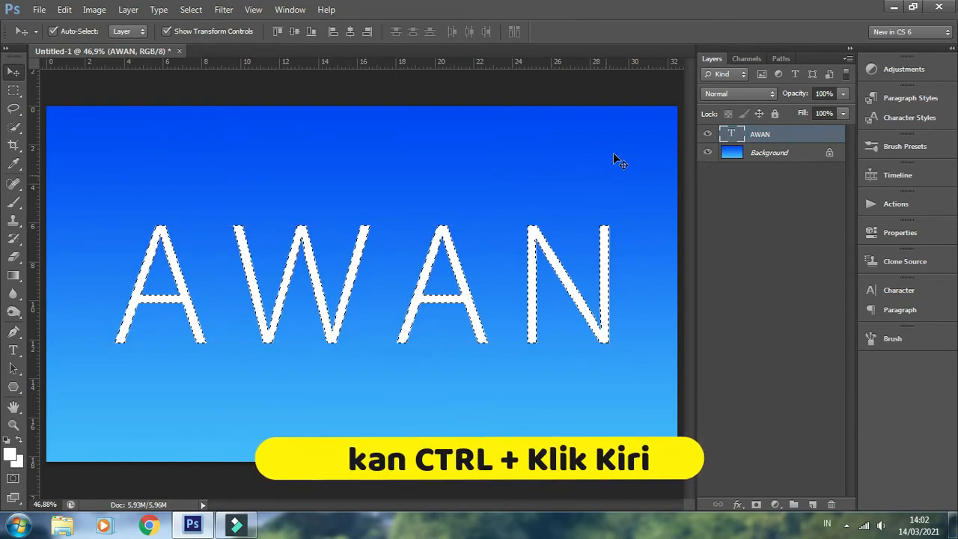
click(781, 59)
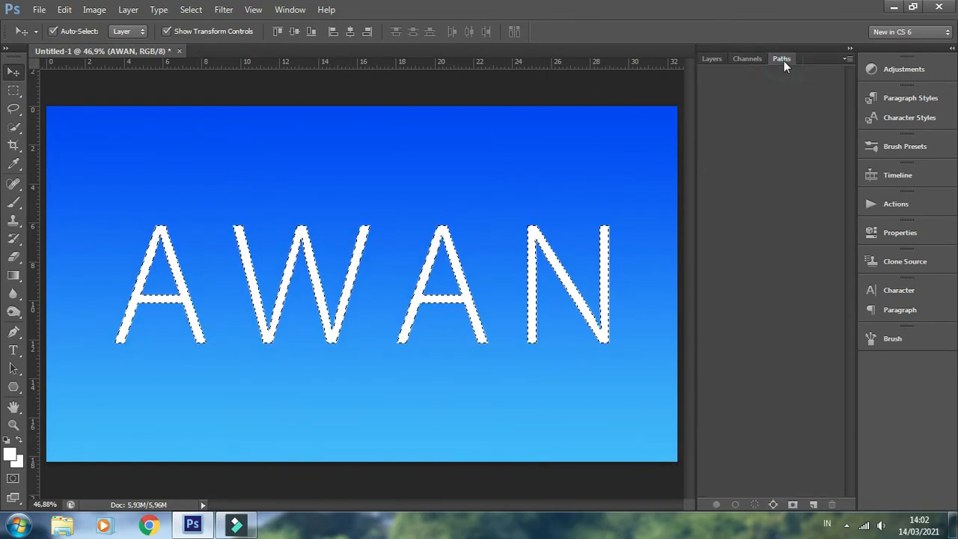
click(845, 58)
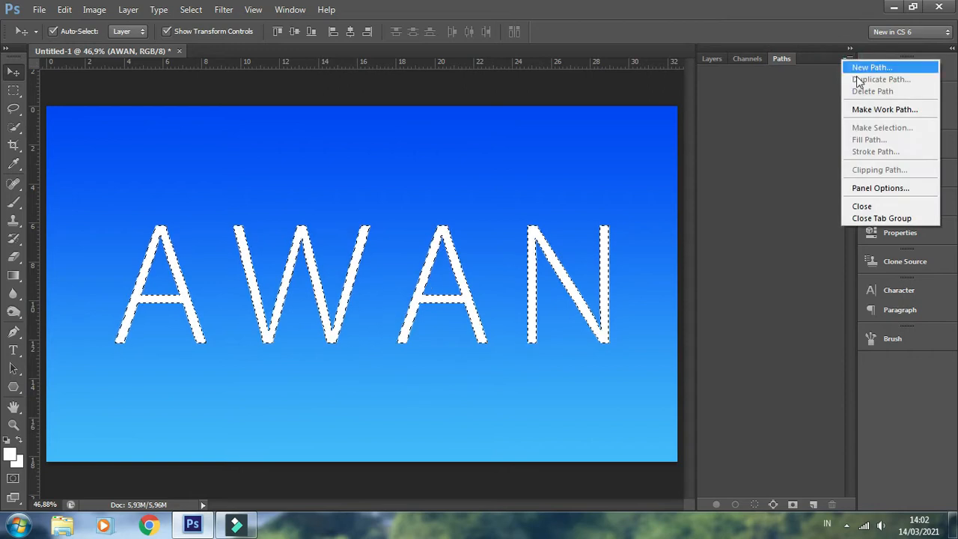
click(866, 110)
click(451, 189)
drag(463, 188, 436, 190)
click(535, 177)
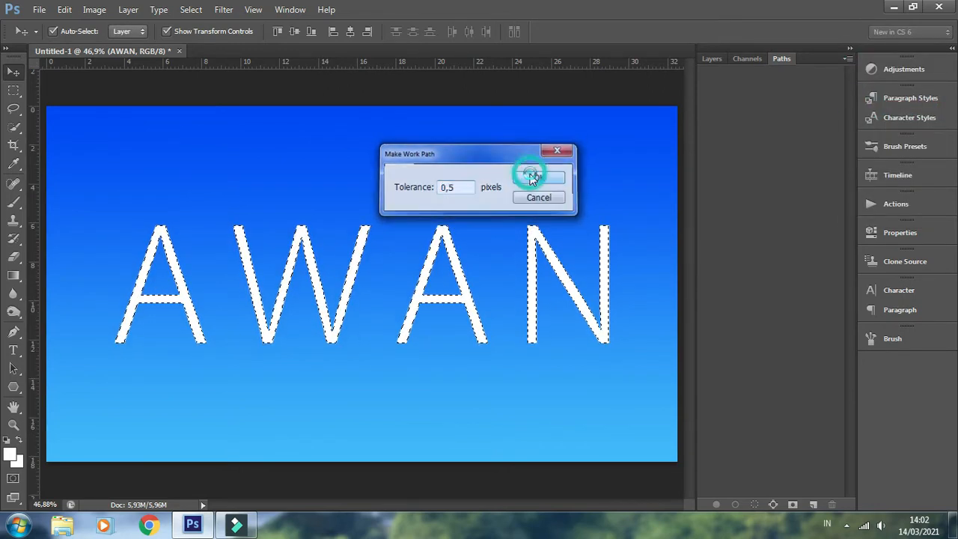
Hide the AWAN text layer and add a new empty layer above it
click(712, 59)
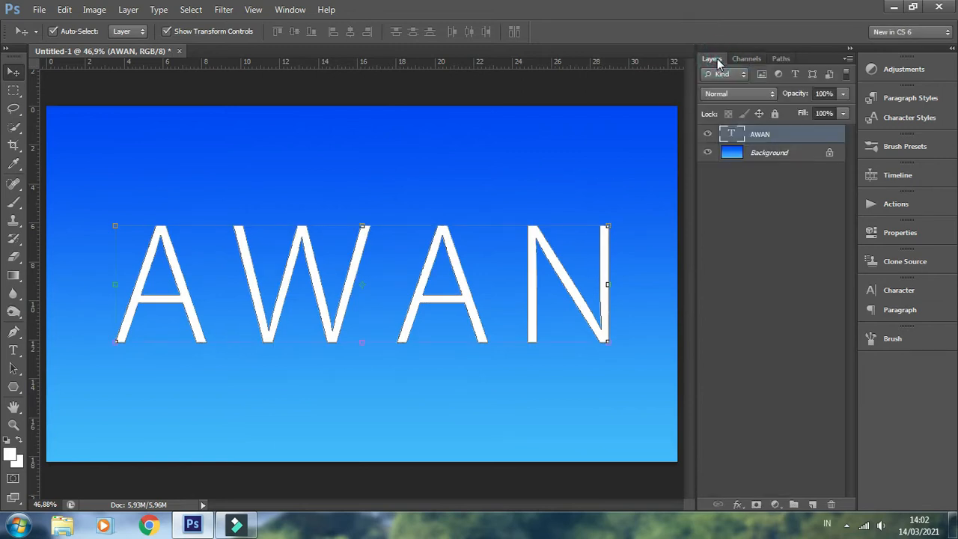
click(708, 134)
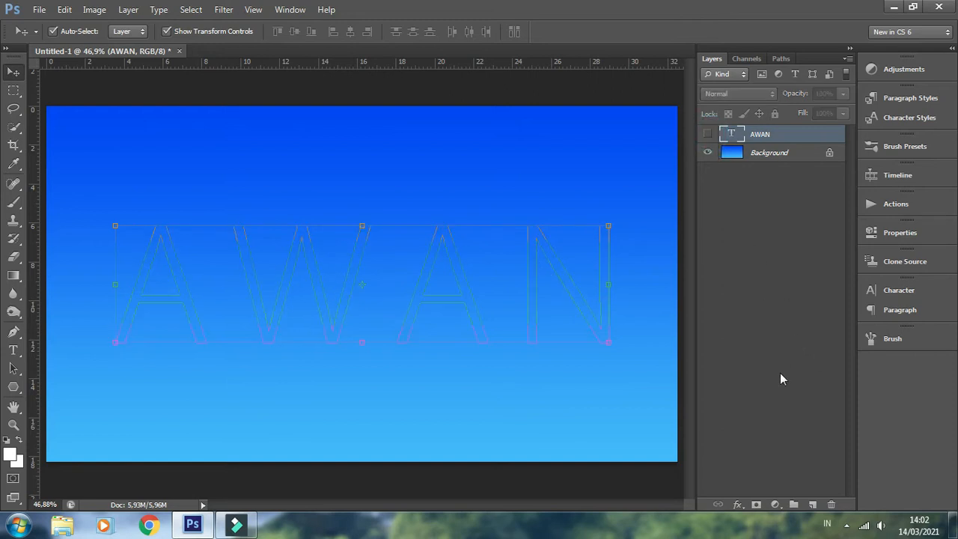
click(812, 505)
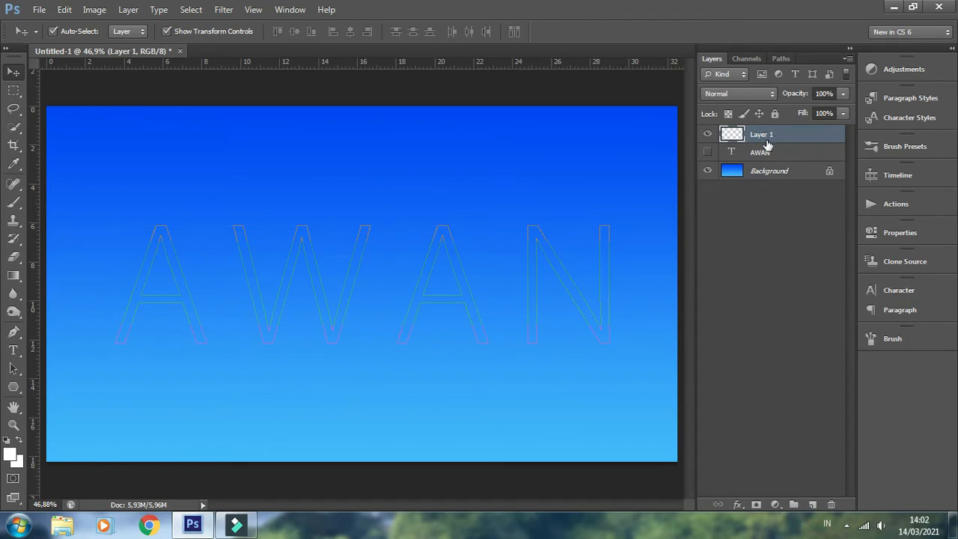
Set up the Brush tool with a soft round tip, size 125 px and spacing 25%
click(13, 203)
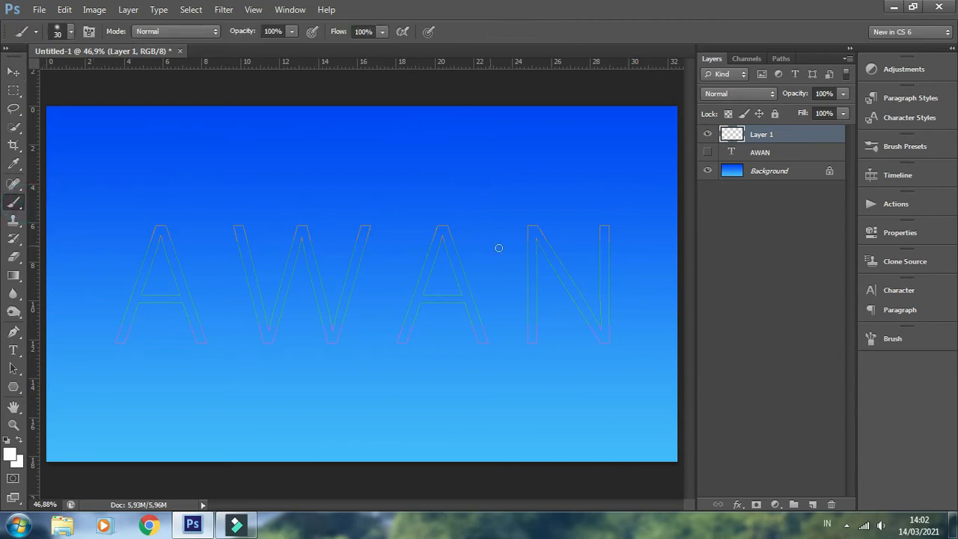
click(887, 341)
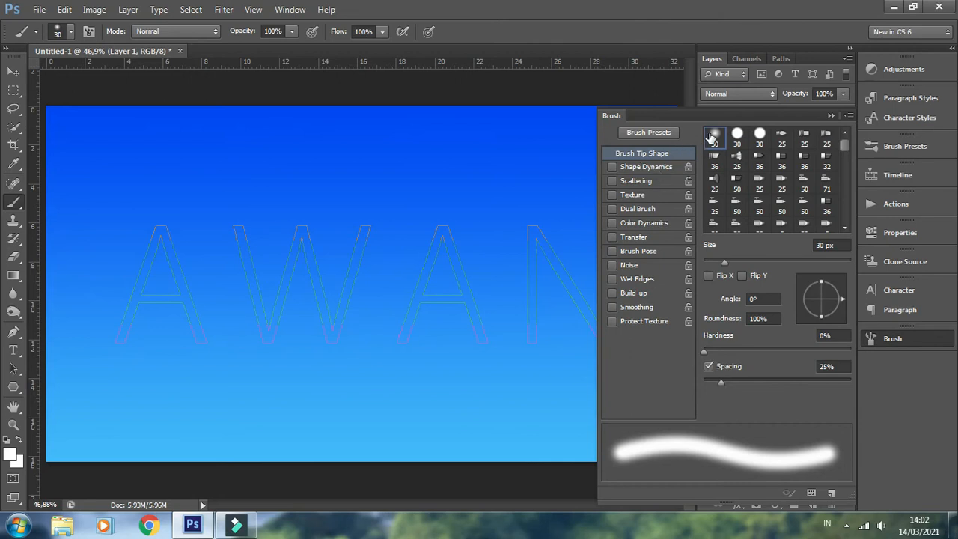
double_click(823, 246)
text(125)
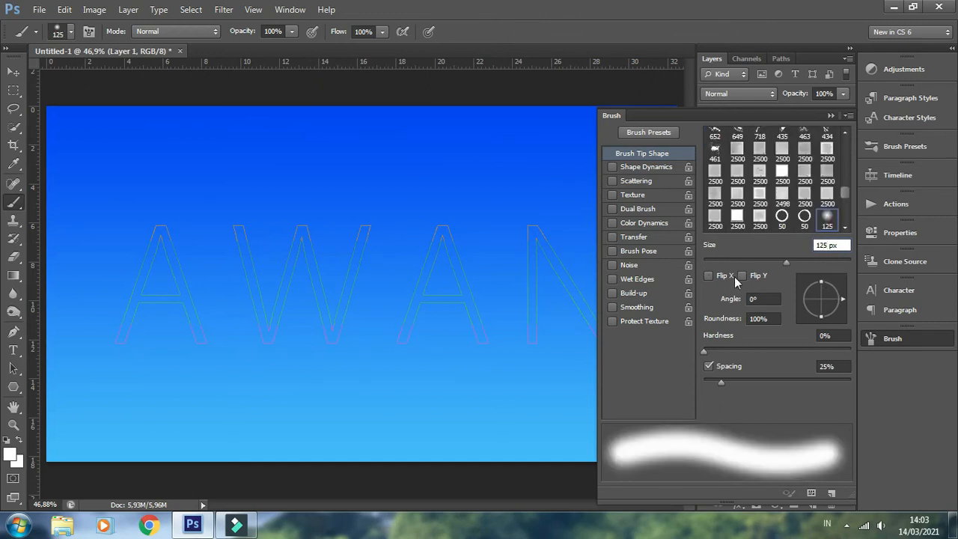
key(Return)
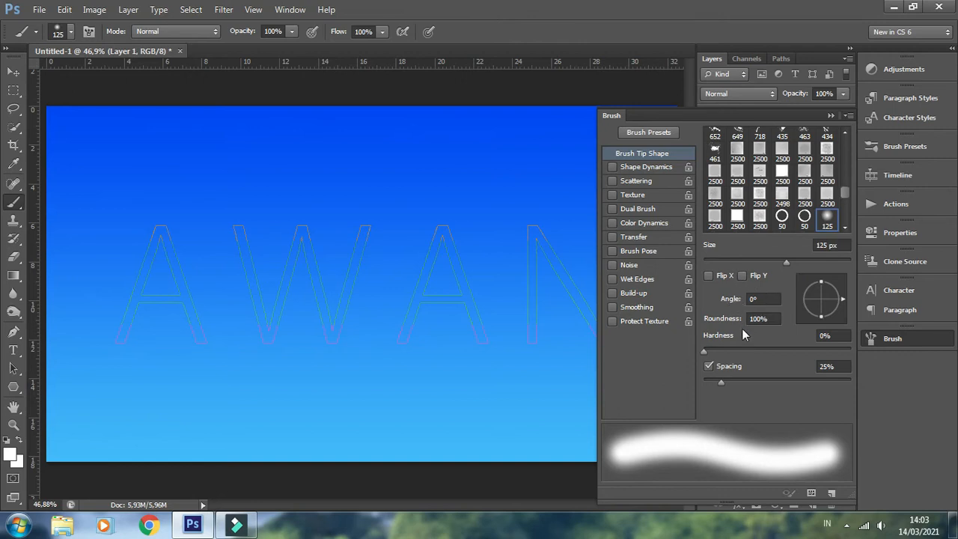
click(834, 366)
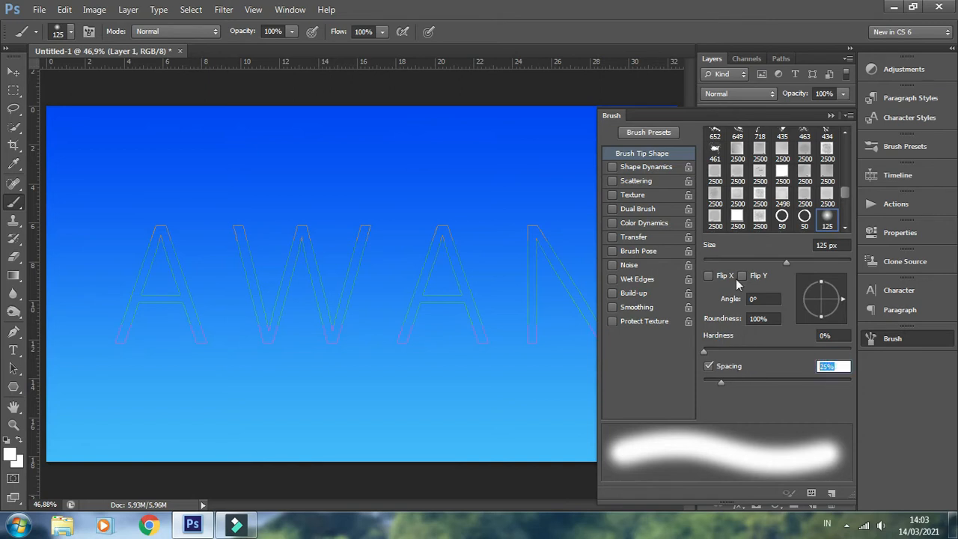
Enable Shape Dynamics with size jitter 100%, minimum diameter 0%, angle jitter 0%, roundness jitter 30%, minimum roundness 25%, and Flip X and Y Jitter
click(638, 169)
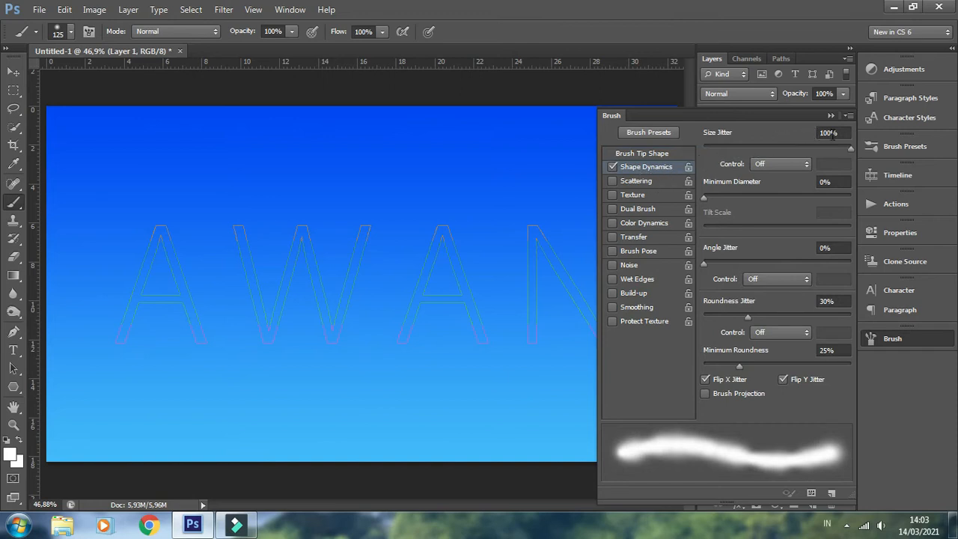
click(839, 132)
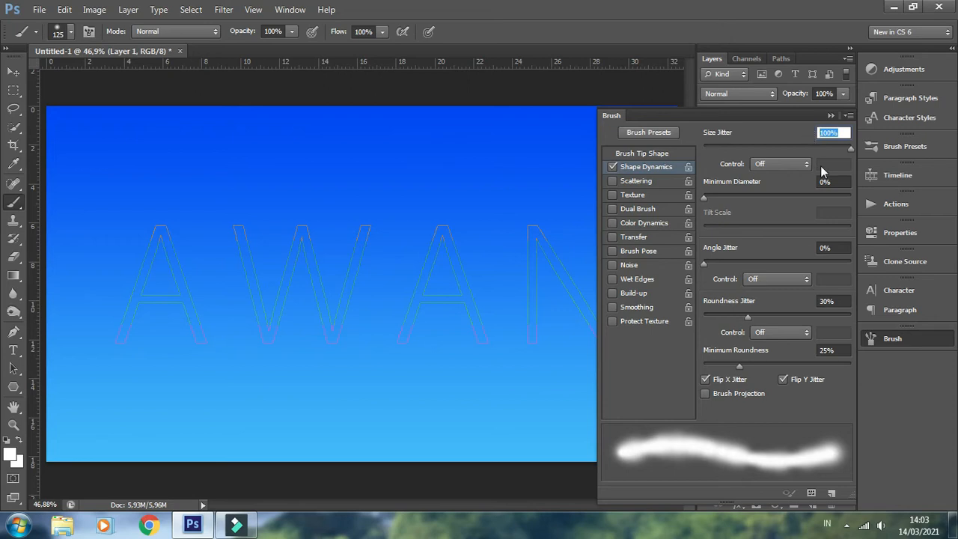
click(834, 182)
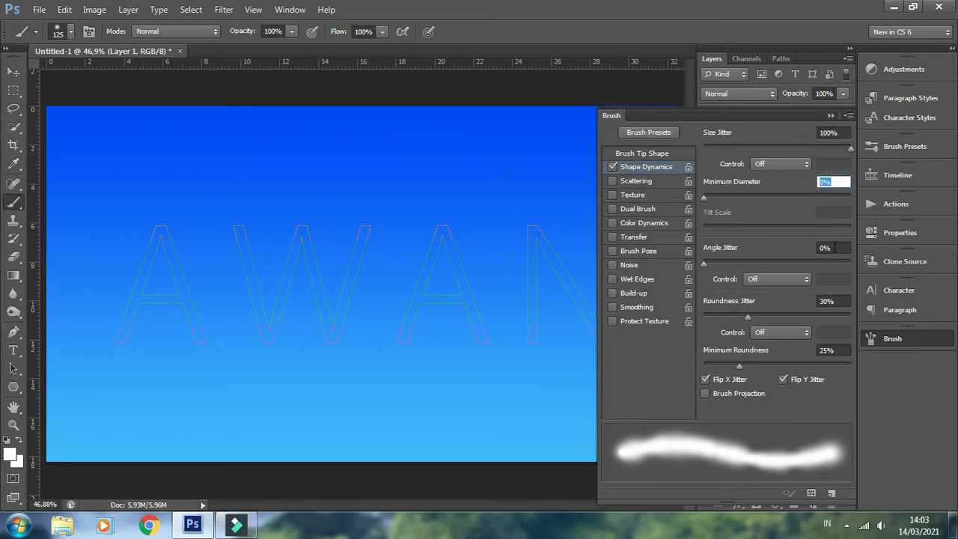
click(834, 247)
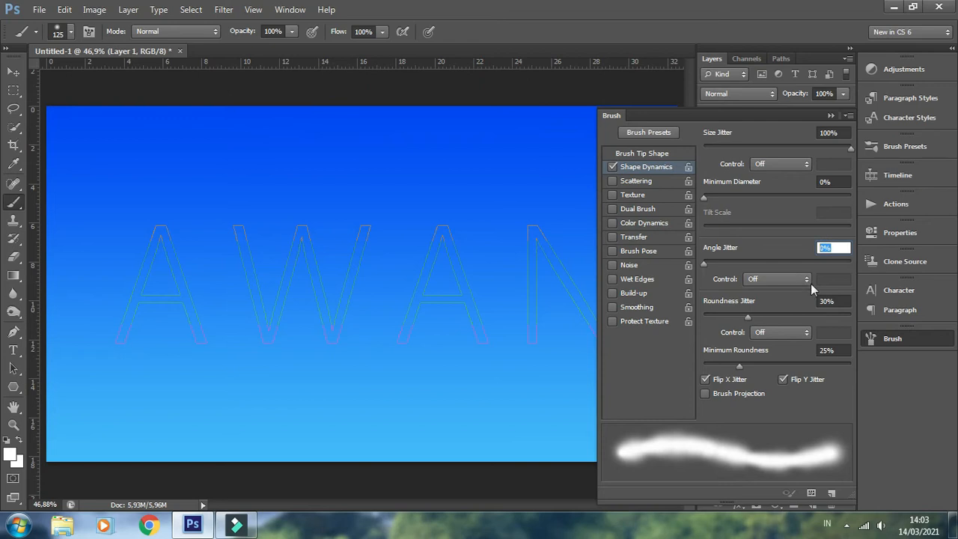
click(834, 301)
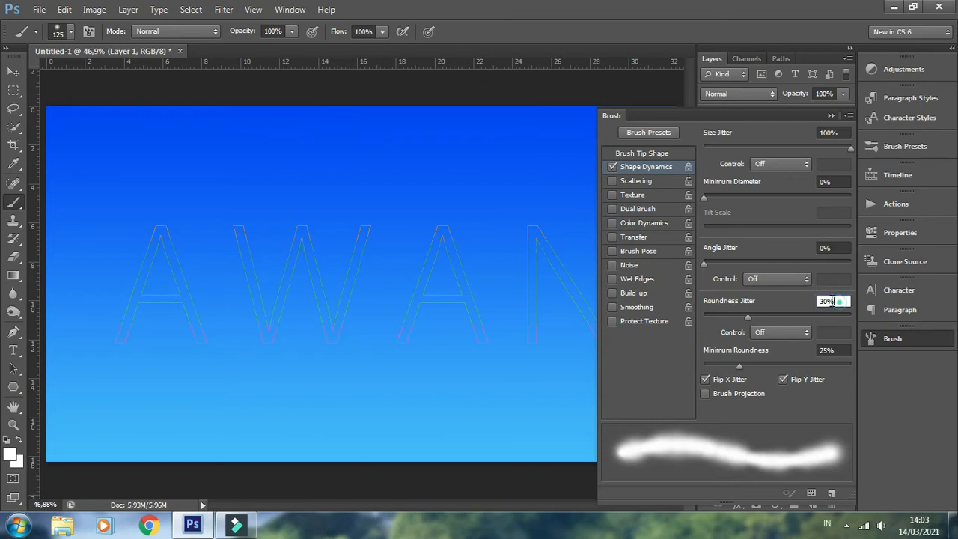
click(836, 350)
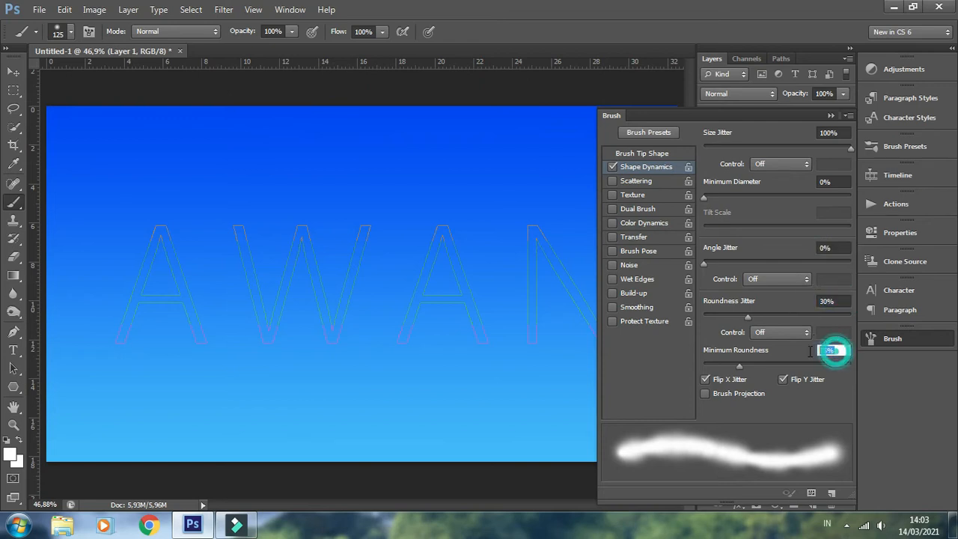
click(783, 379)
Enable the brush texture, append the Patterns library to the pattern list, and choose the Clouds pattern
click(651, 194)
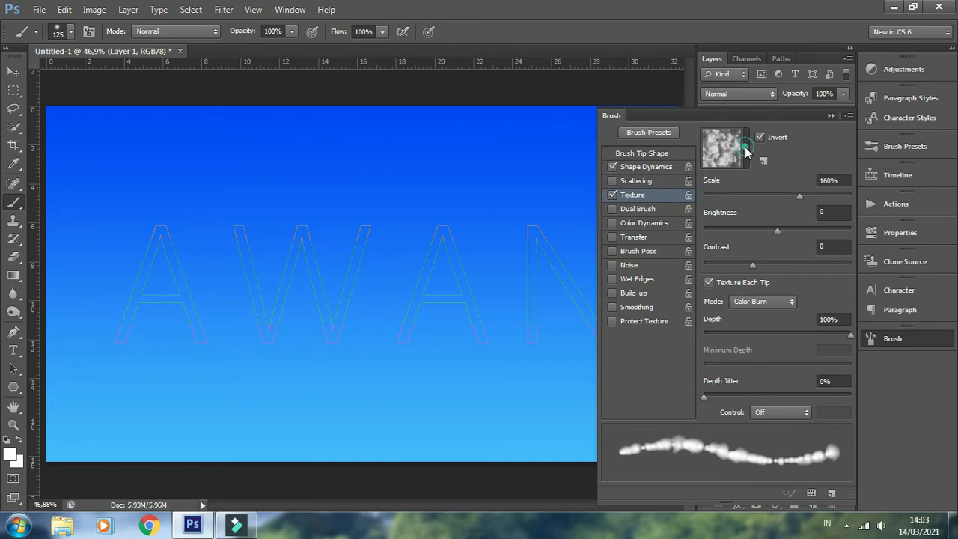
click(745, 152)
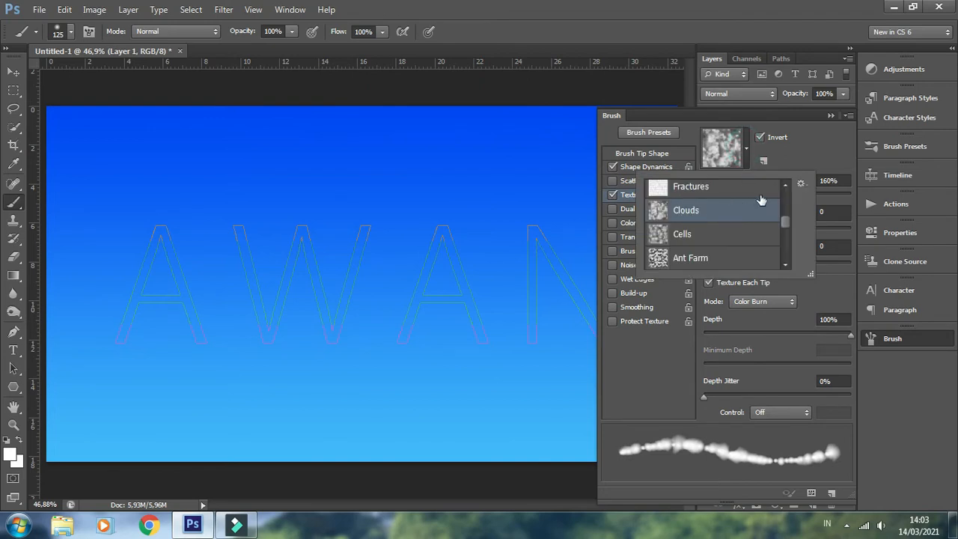
click(801, 184)
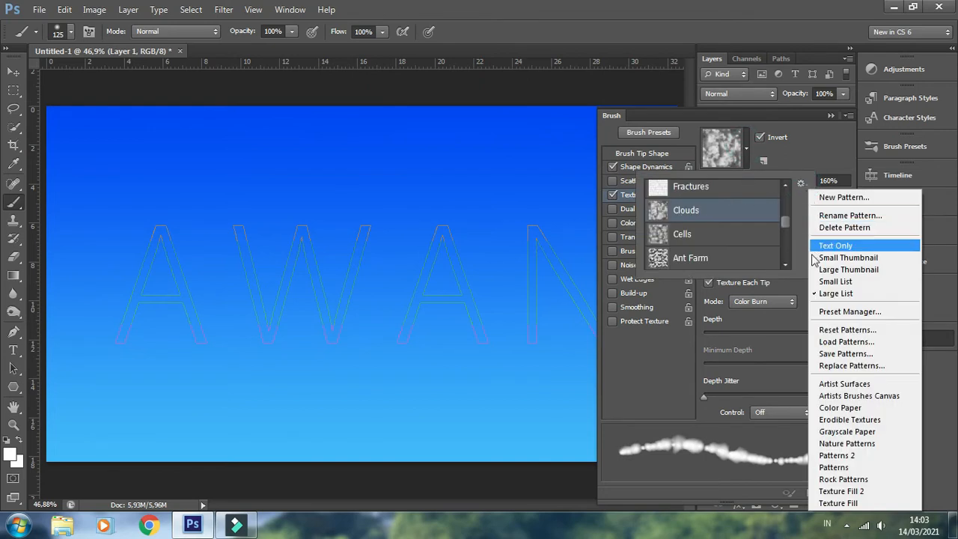
click(832, 468)
click(545, 206)
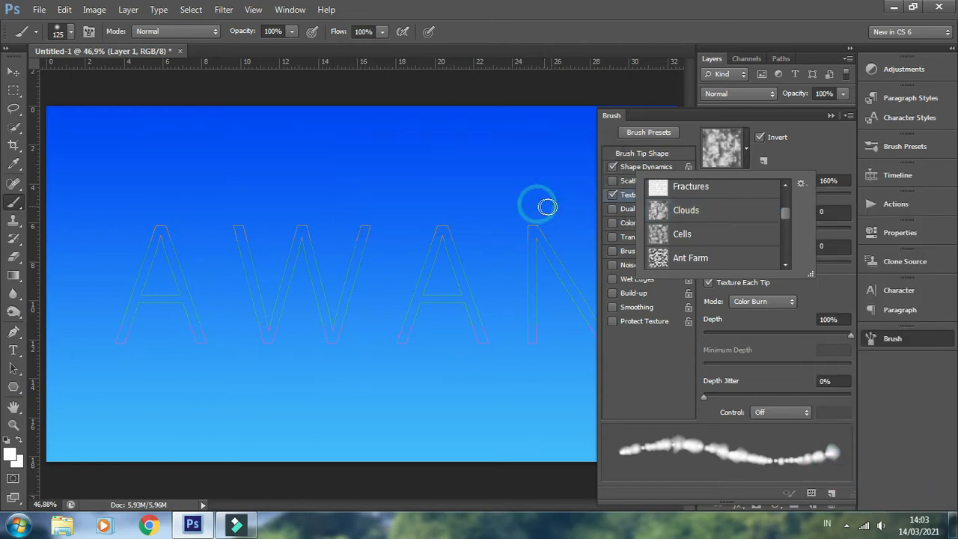
drag(786, 211, 791, 253)
click(720, 216)
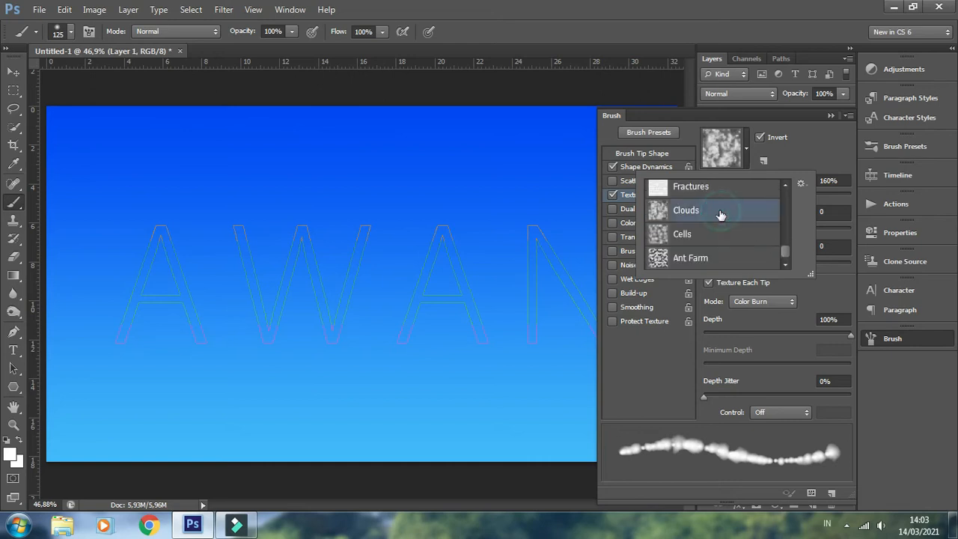
click(798, 155)
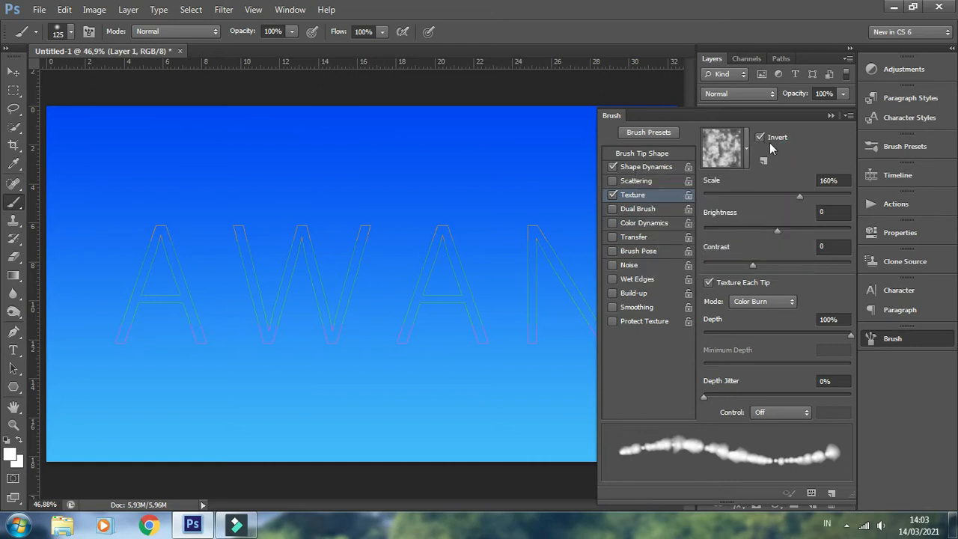
Set the texture to Invert, scale 160%, brightness 0, contrast 0, Texture Each Tip, Color Burn mode, depth 100% and depth jitter 0%
click(760, 136)
click(837, 181)
click(843, 211)
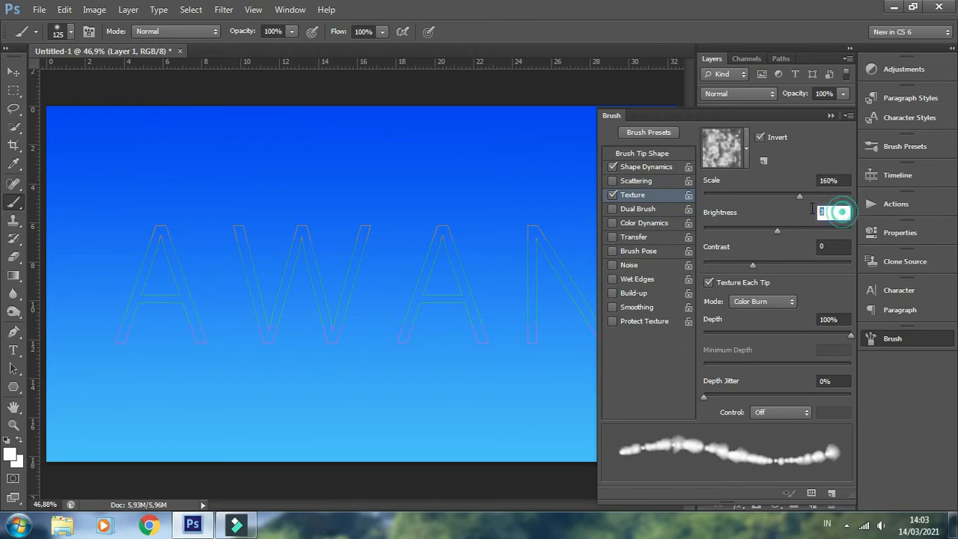
click(832, 246)
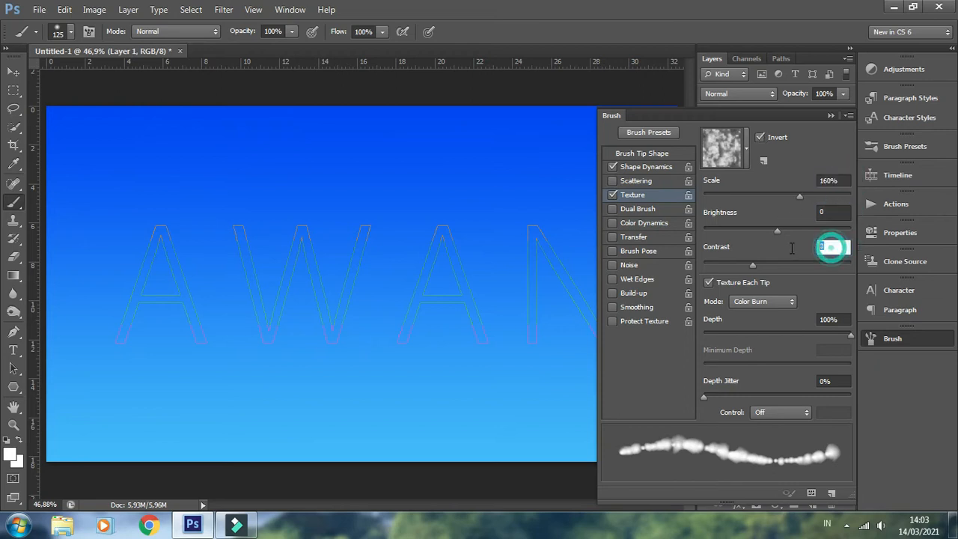
click(708, 282)
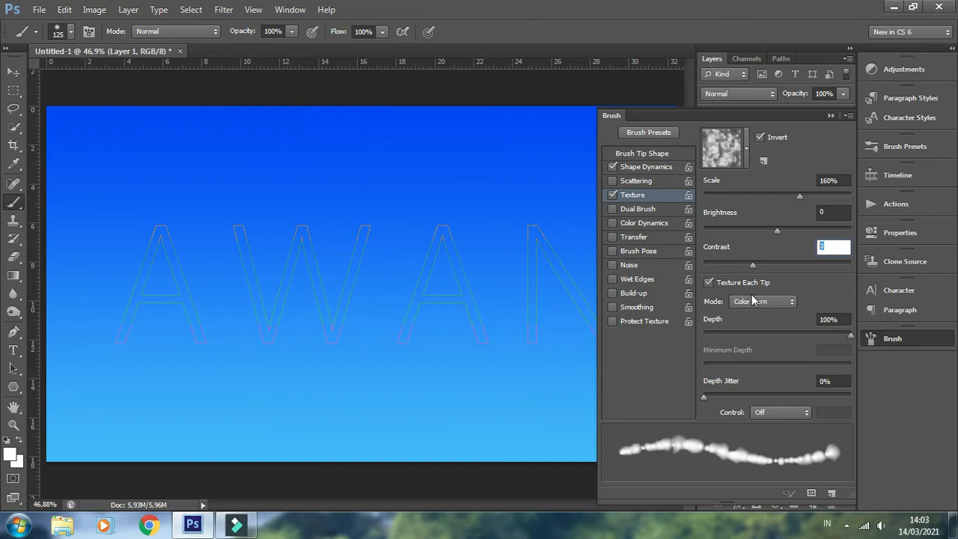
click(843, 320)
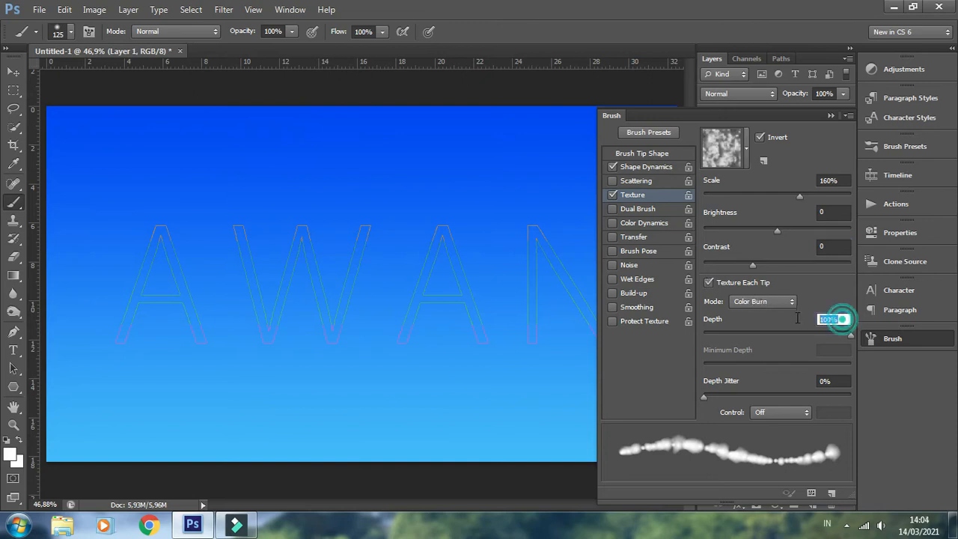
click(834, 383)
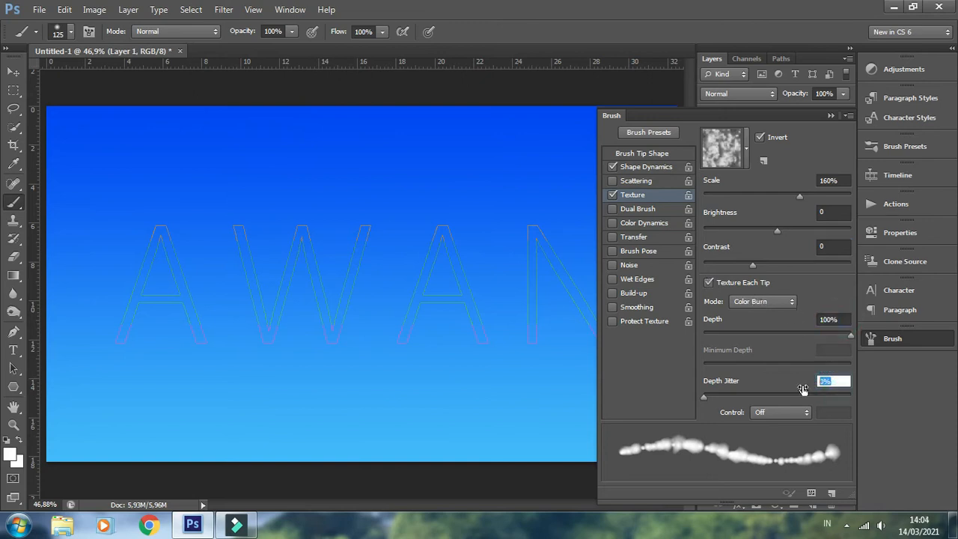
Enable Transfer with opacity jitter 21% and flow jitter 48%, and turn on Smoothing for the brush
click(633, 238)
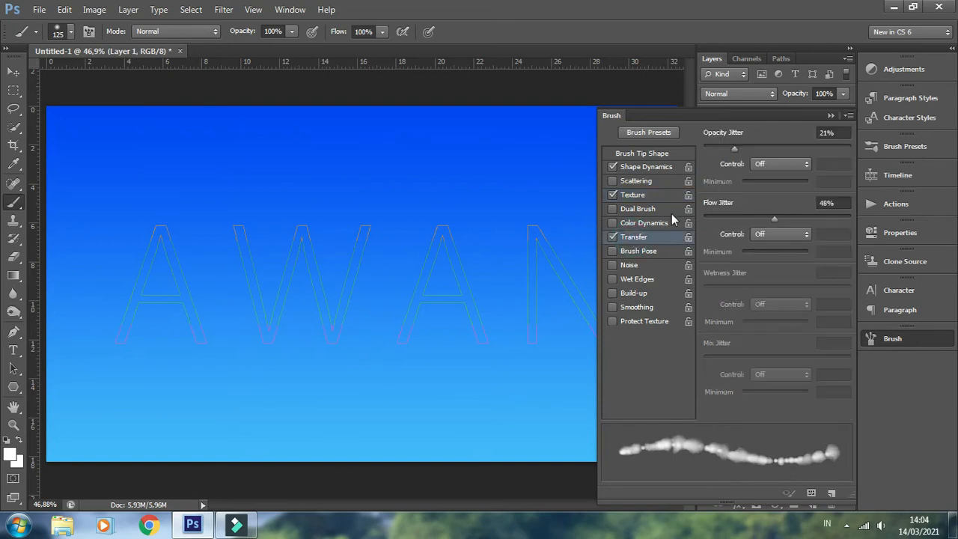
click(840, 135)
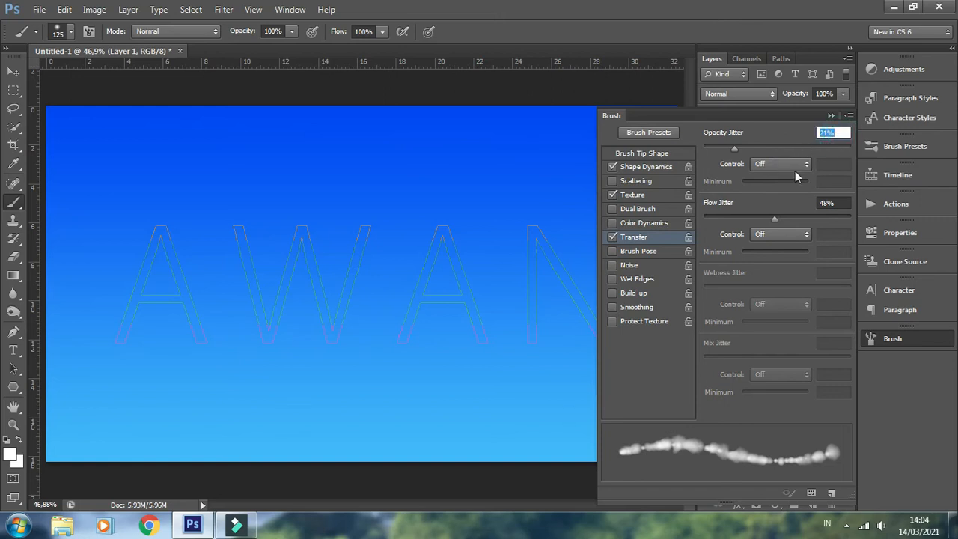
click(832, 203)
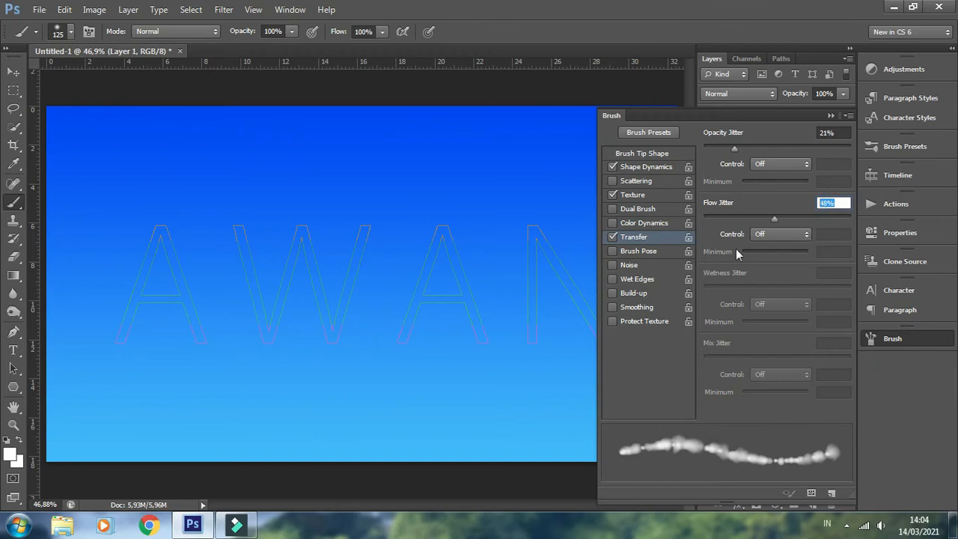
click(611, 307)
Save the customized brush as a new preset named Brush Clouds and collapse the brush settings
click(831, 492)
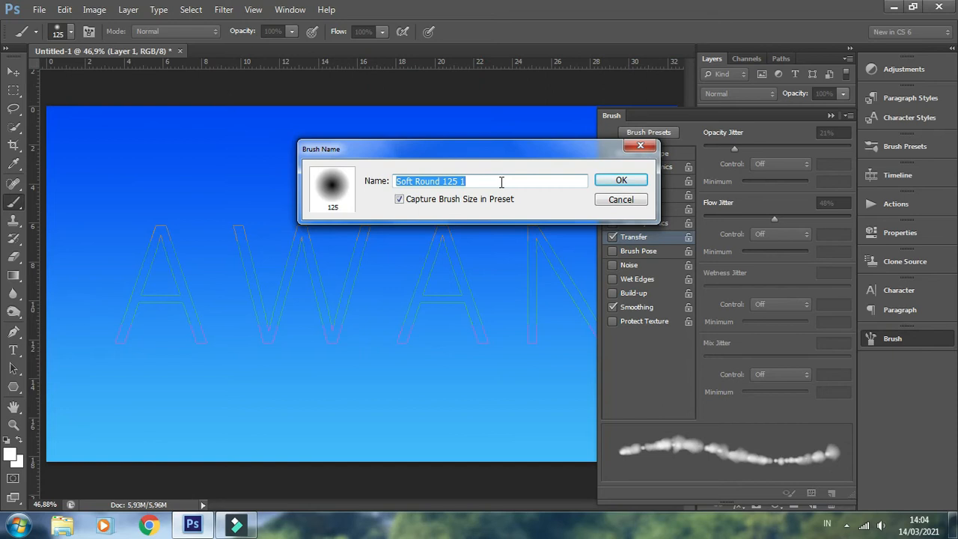
text(Brush Clo)
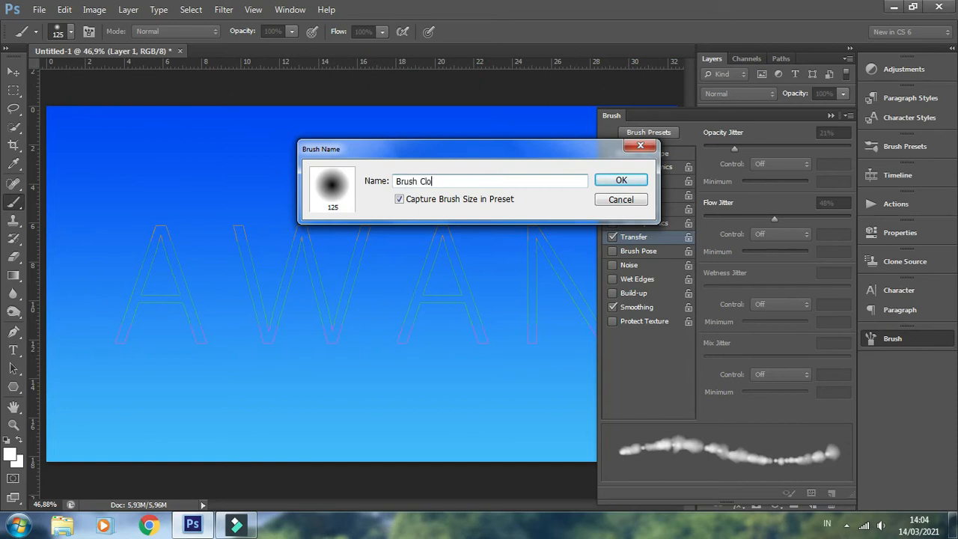
text(uds)
click(617, 181)
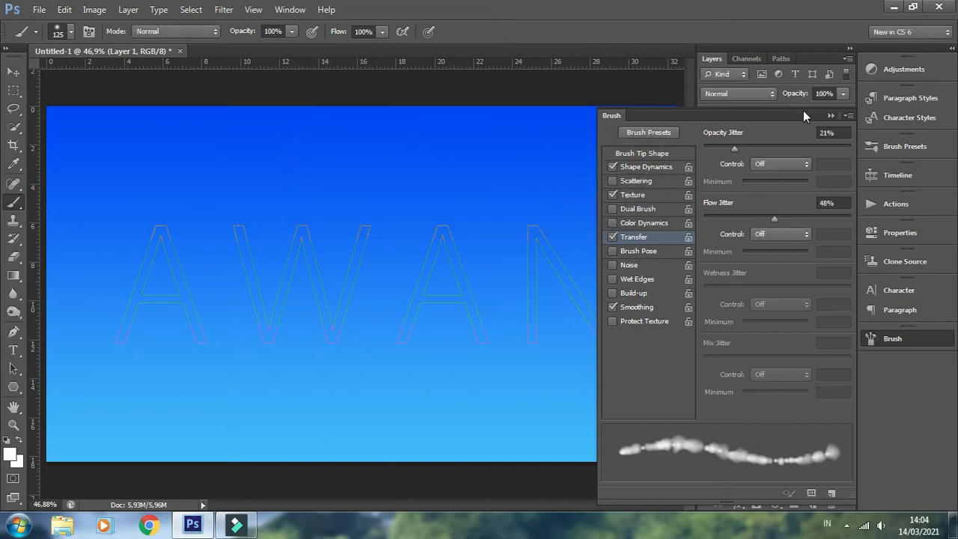
click(830, 116)
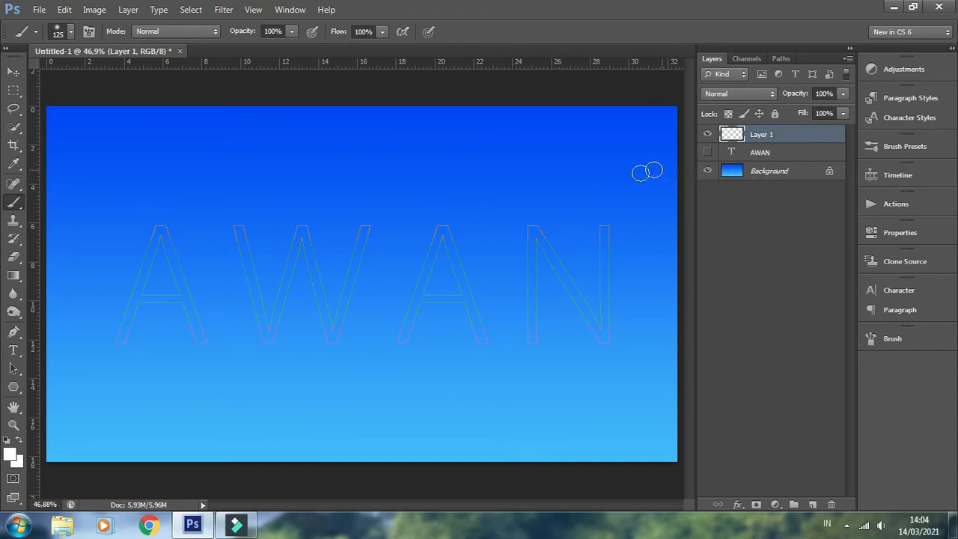
Stroke the AWAN work path with the Brush tool, without Simulate Pressure, and deselect the path
click(780, 59)
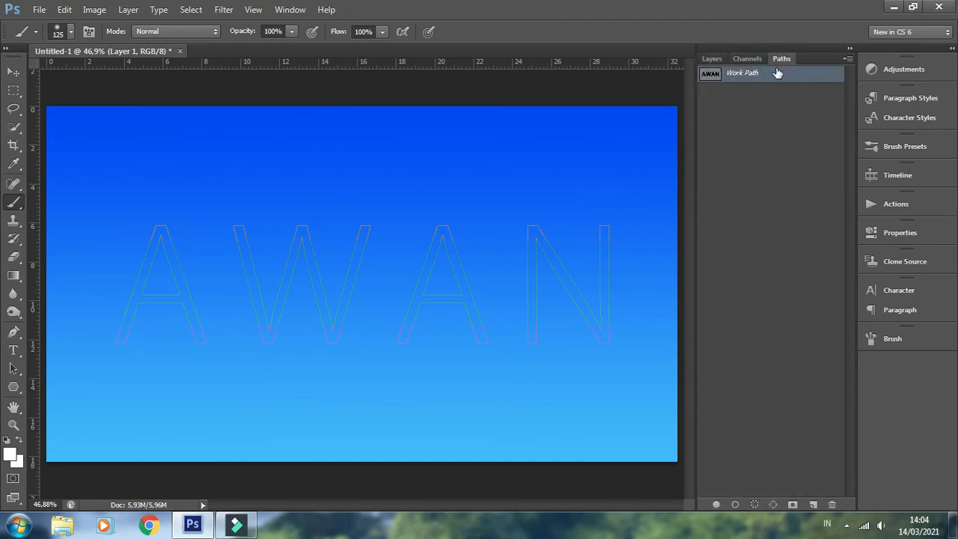
right_click(771, 77)
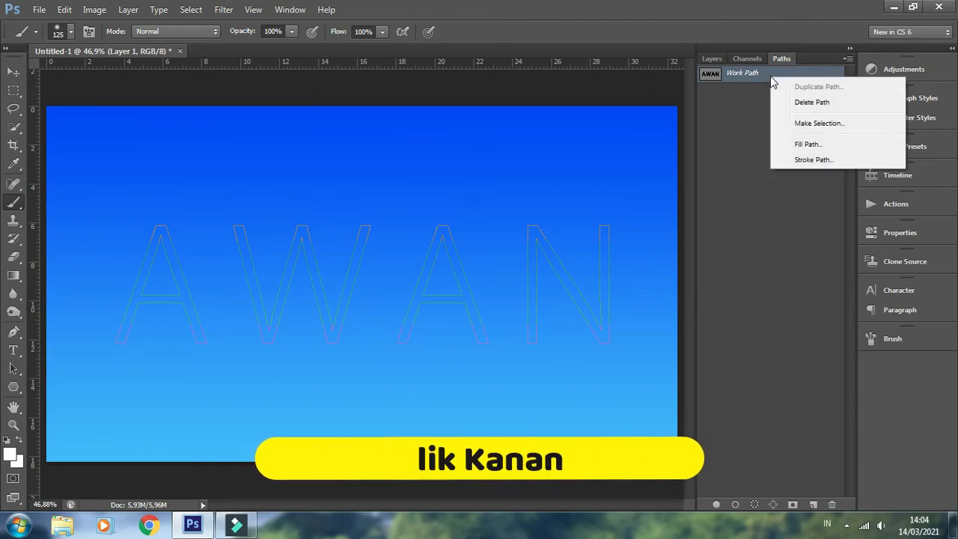
click(808, 160)
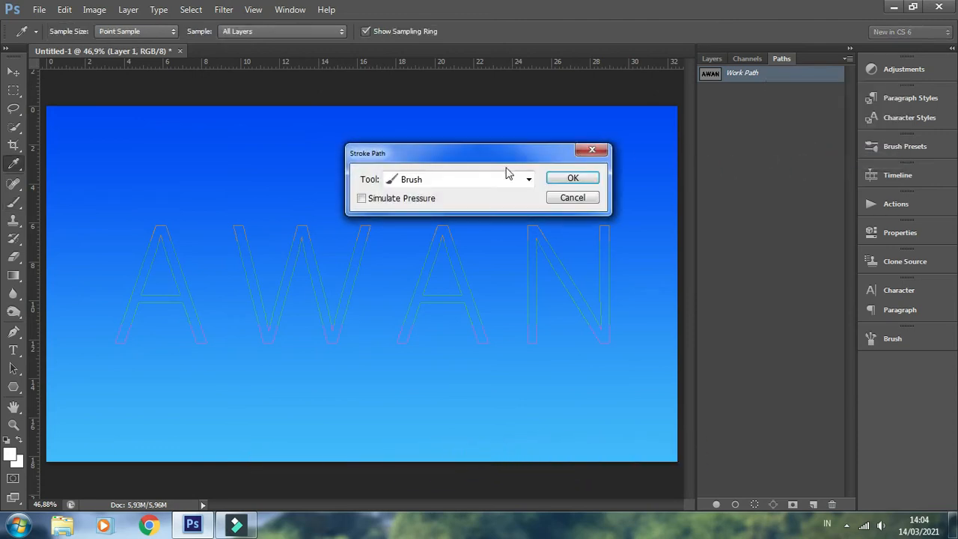
click(434, 179)
click(423, 208)
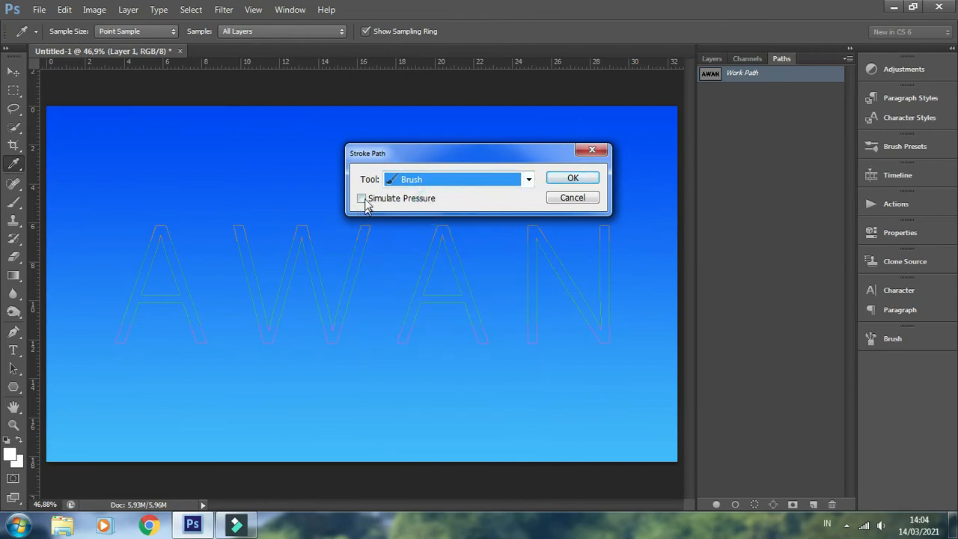
click(572, 178)
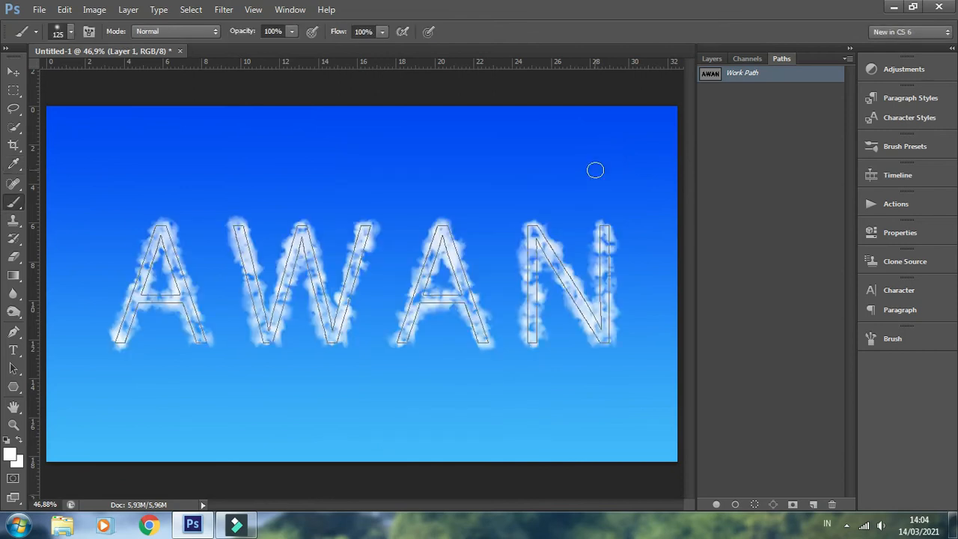
click(765, 186)
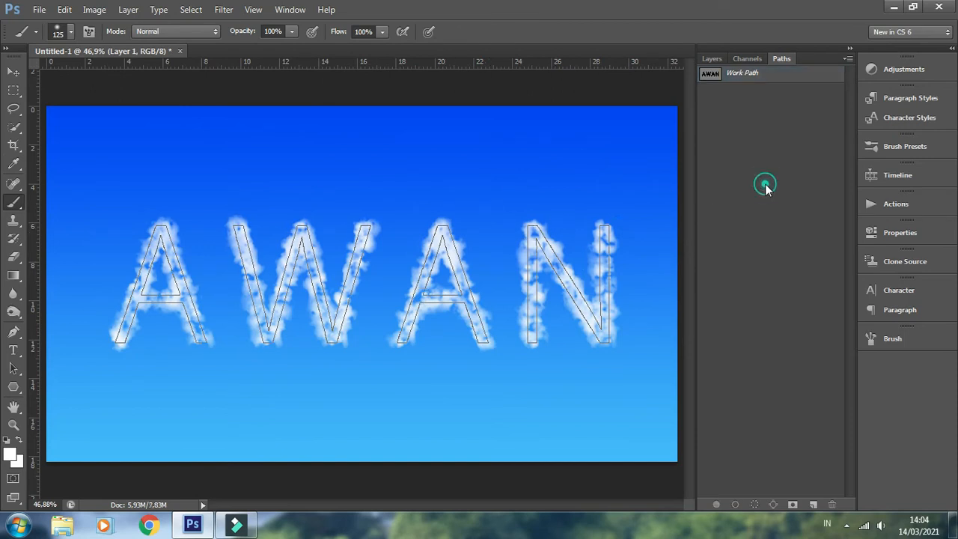
Add a new empty layer directly above the hidden AWAN text layer
click(710, 59)
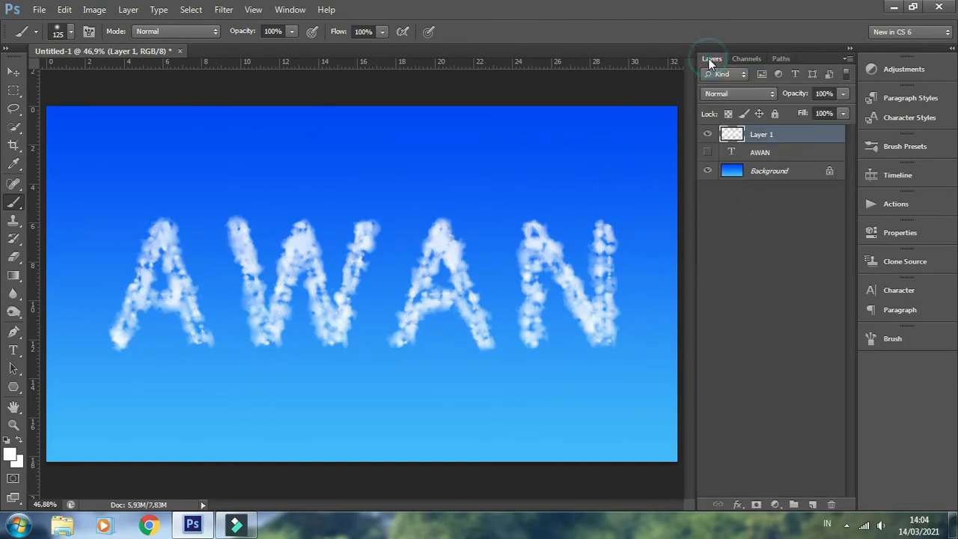
click(766, 156)
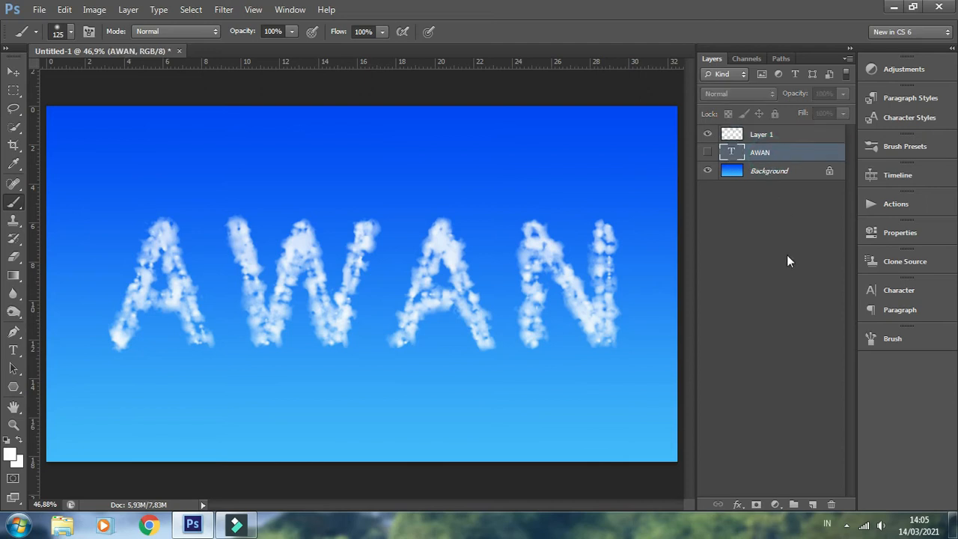
click(812, 505)
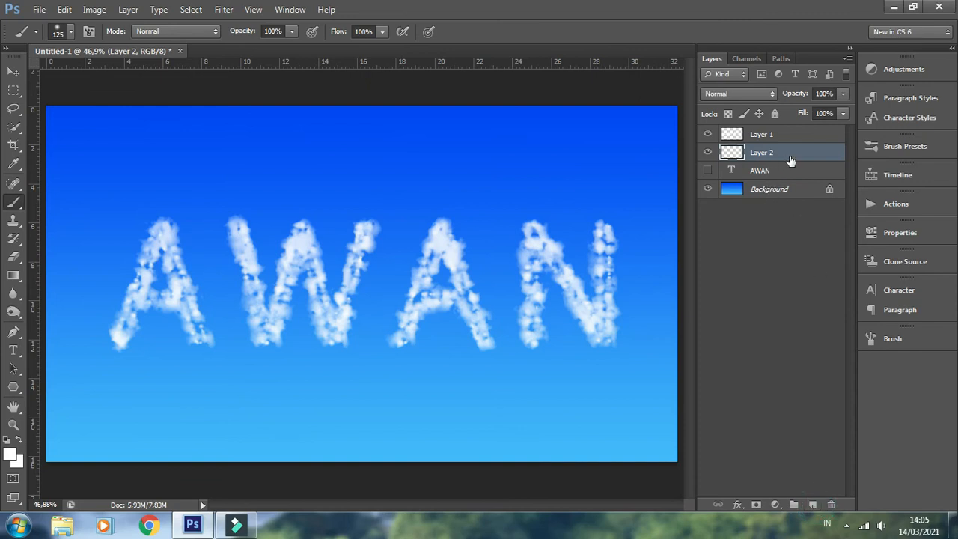
Set the foreground colour to the light blue 41b9ff sampled from the lower edge of the sky gradient
click(9, 455)
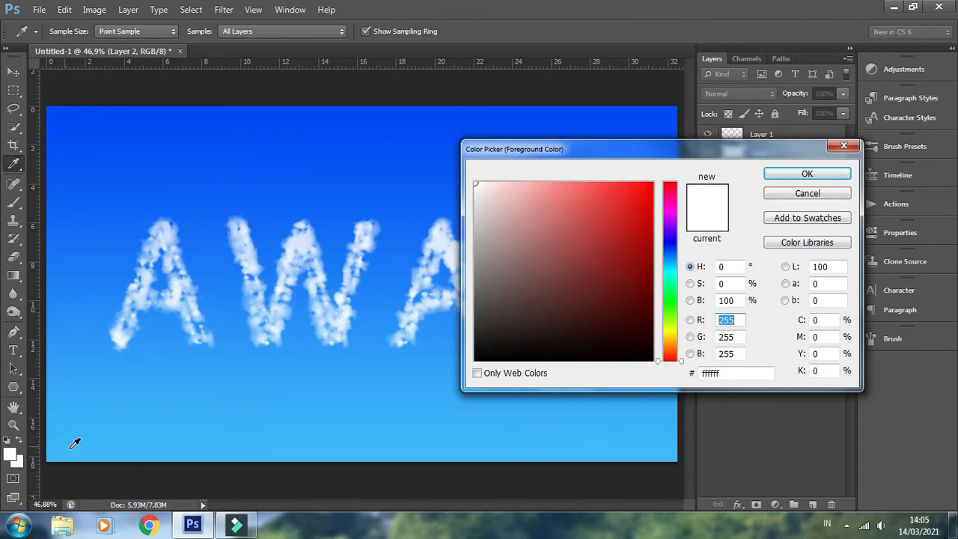
click(90, 447)
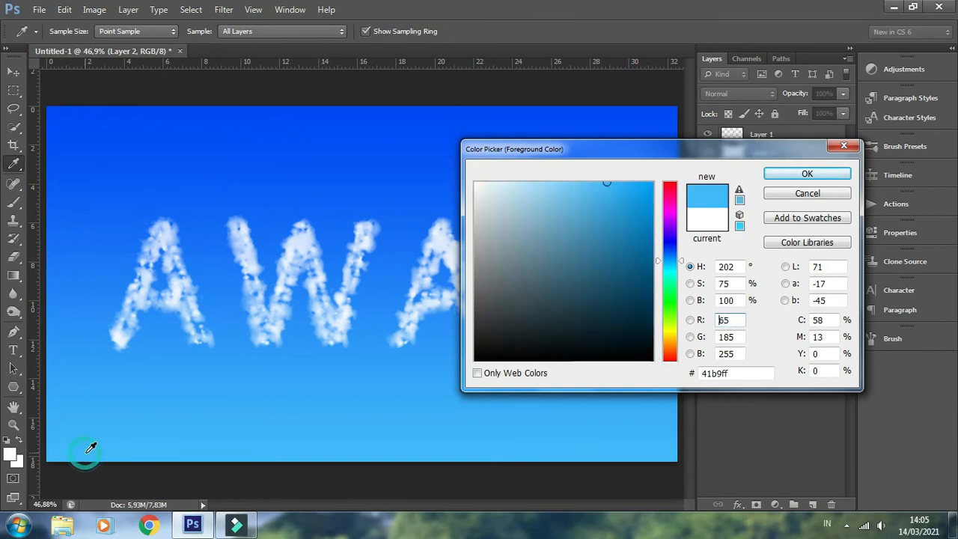
click(800, 174)
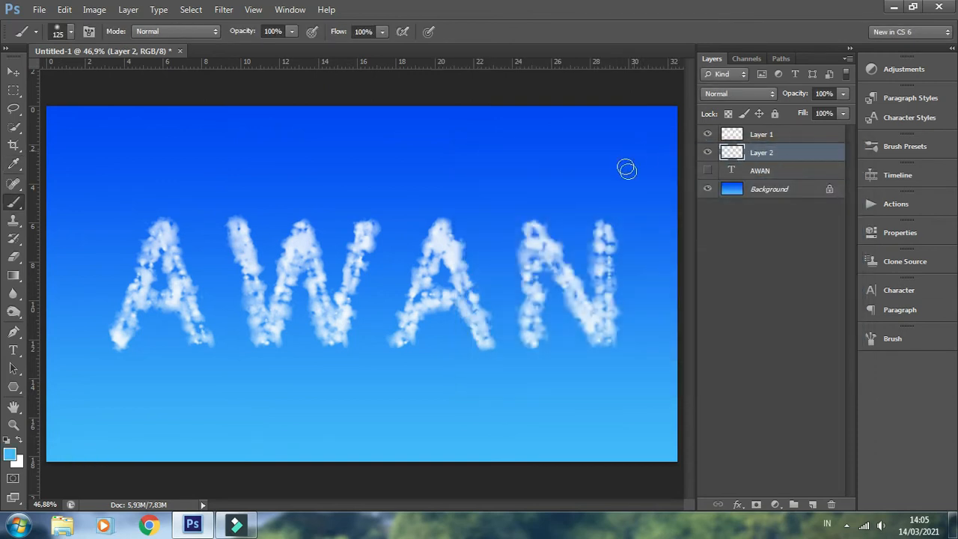
Fill Layer 2 with clouds using the Render Clouds filter
click(224, 10)
mouse_move(358, 216)
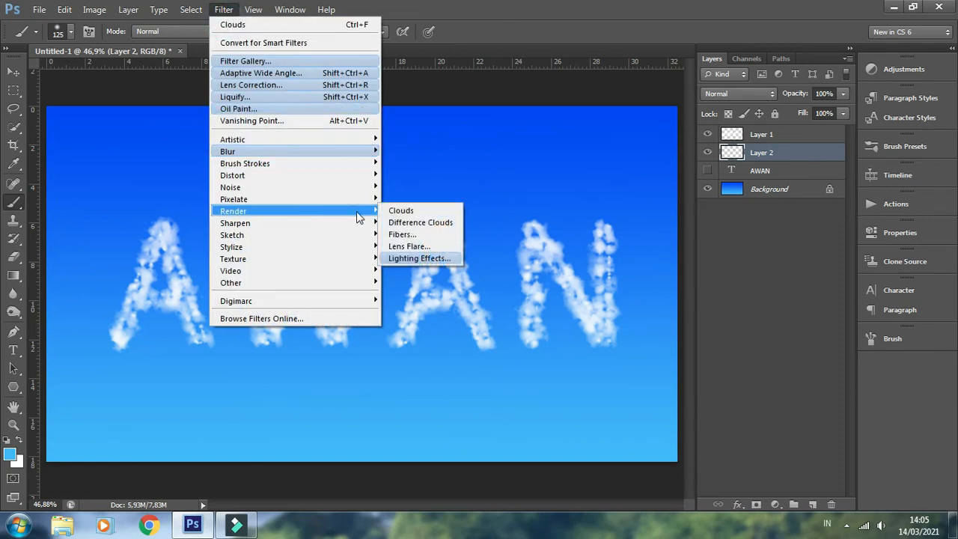
click(389, 211)
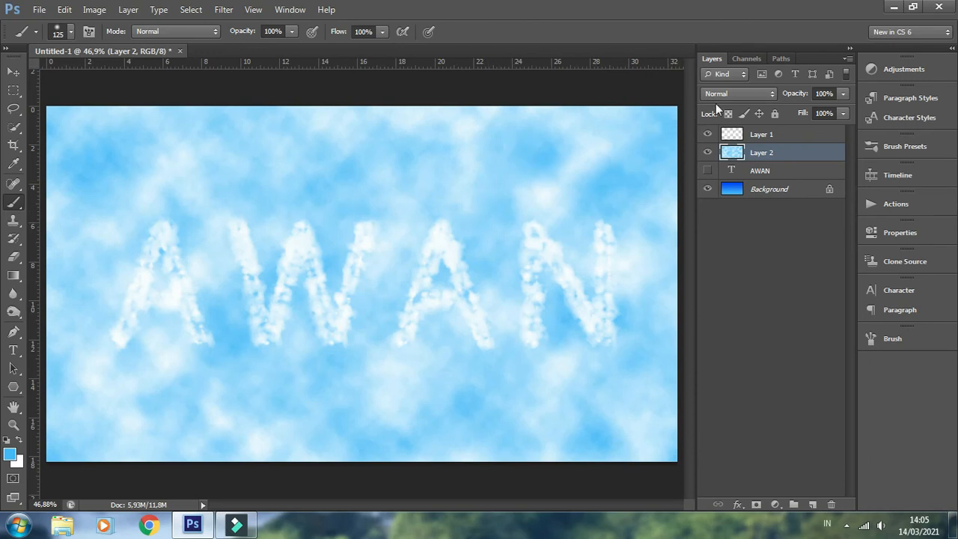
Set the cloud layer's blending mode to Pin Light and its opacity to 60%
click(718, 93)
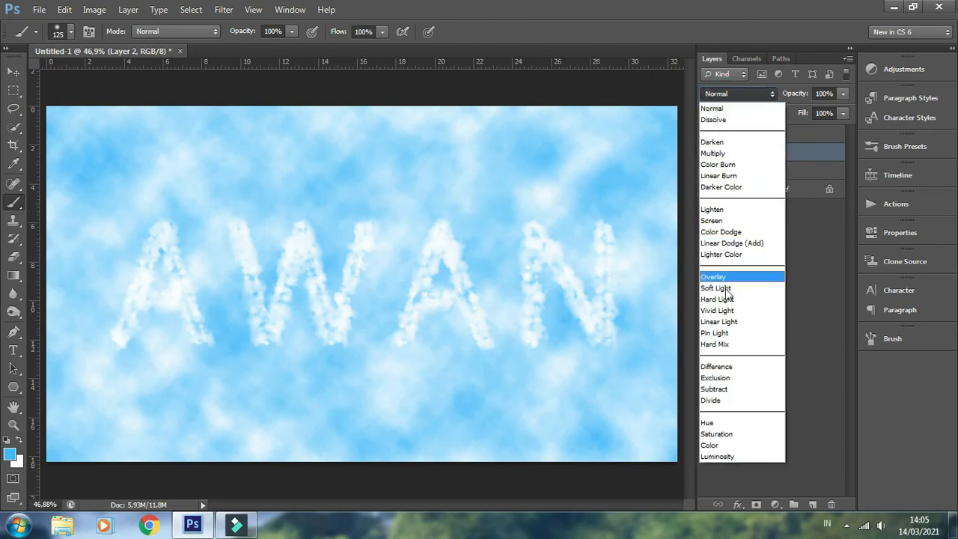
click(716, 333)
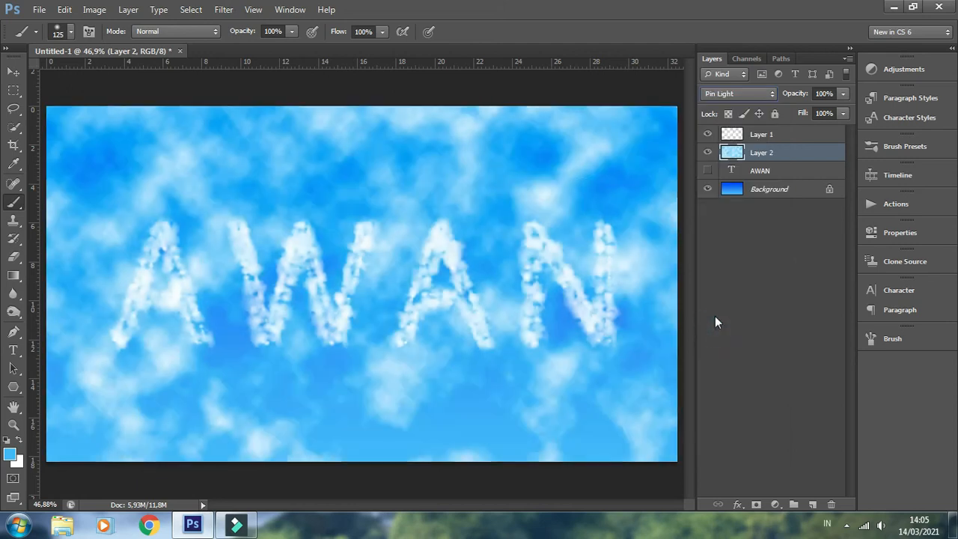
click(825, 93)
text(60)
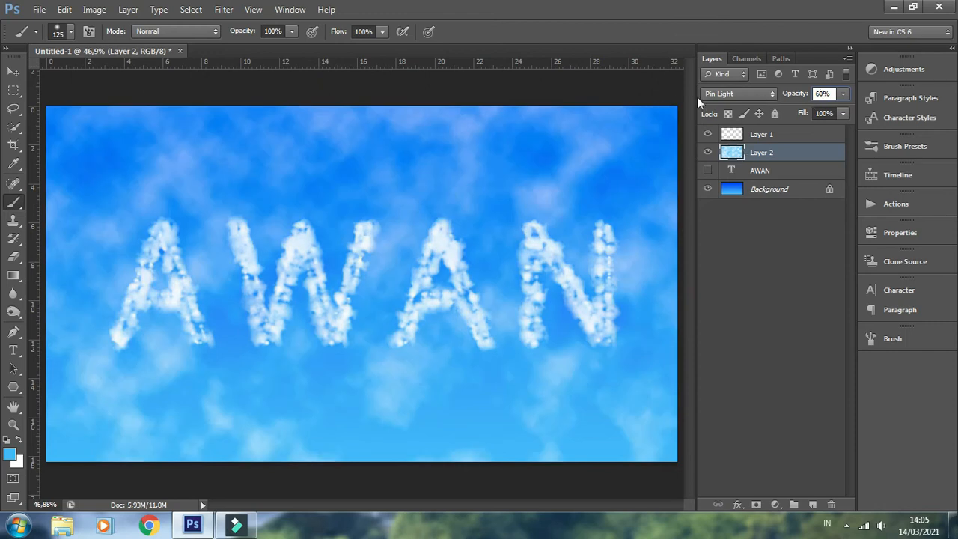
key(Return)
Stretch the cloud layer horizontally to 125% width with Free Transform, keeping the height at 100%
click(9, 71)
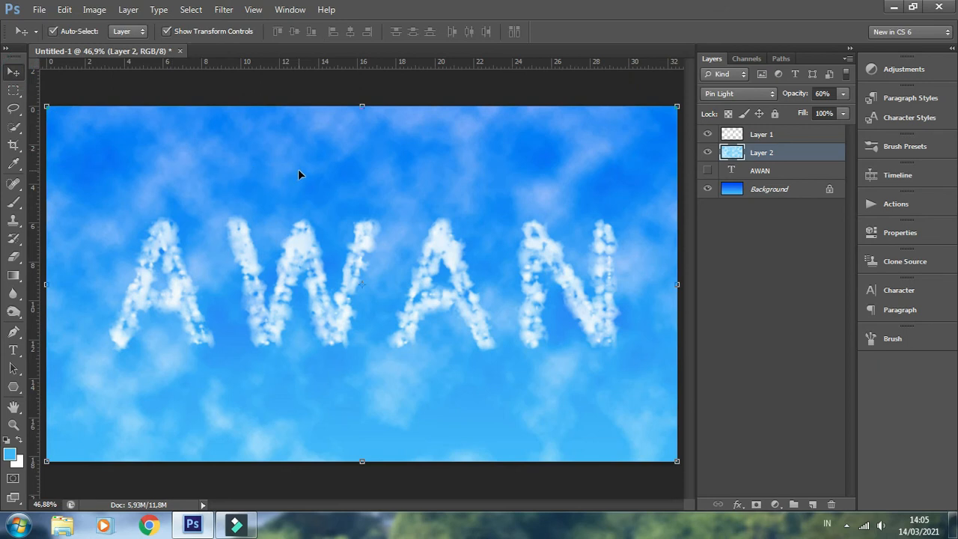
key(ctrl+t)
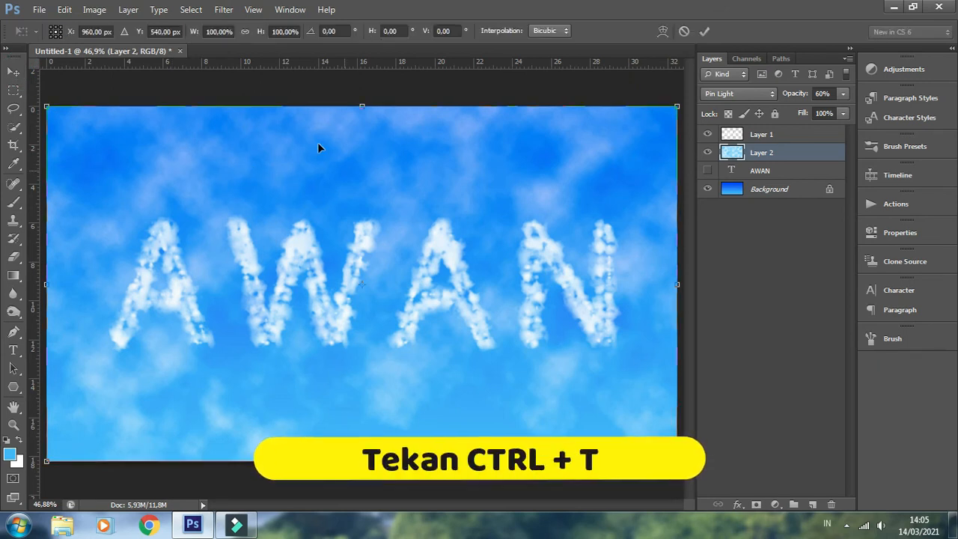
click(213, 32)
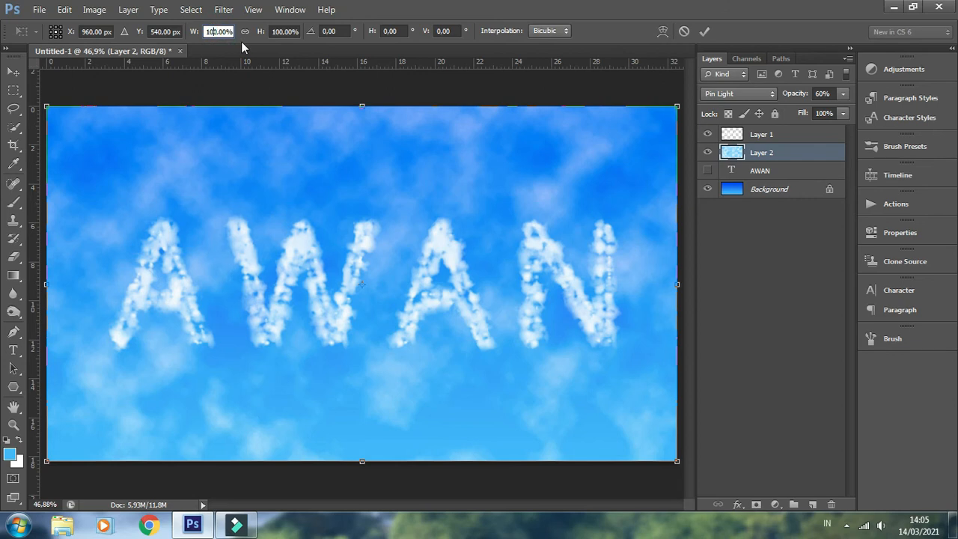
text(125)
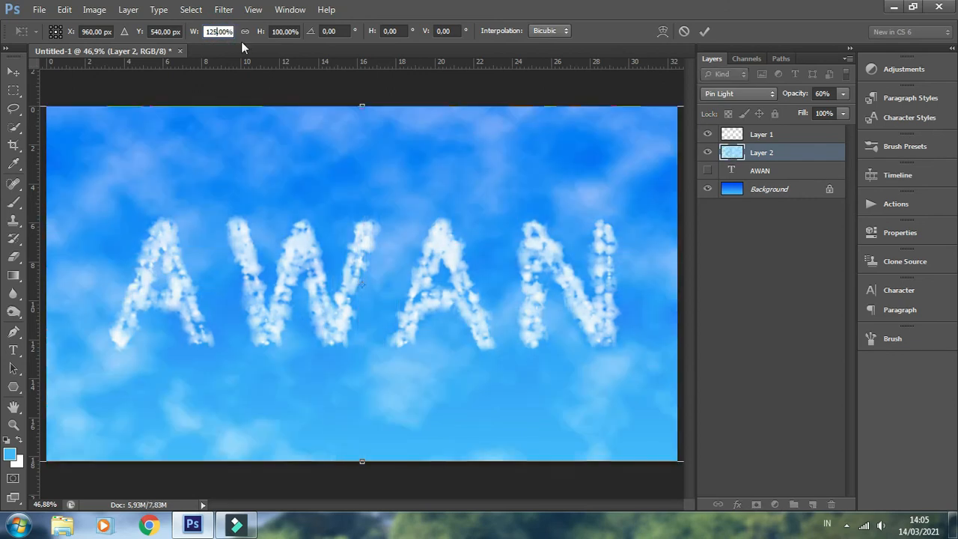
click(702, 31)
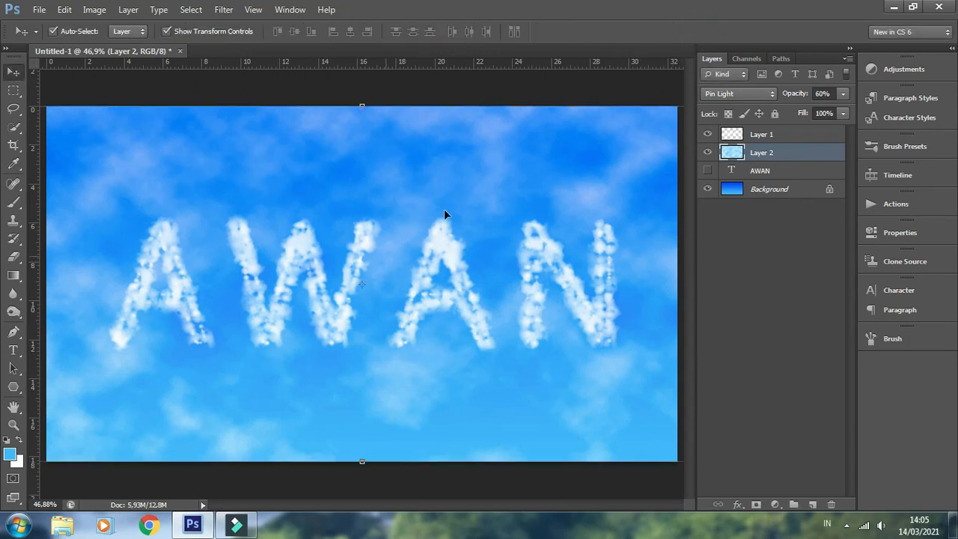
Apply a Perspective transform to Layer 1 and Layer 2 together, widening the upper edge and narrowing the lower edge, with horizontal skew about -7.7°
shift+click(783, 135)
click(65, 9)
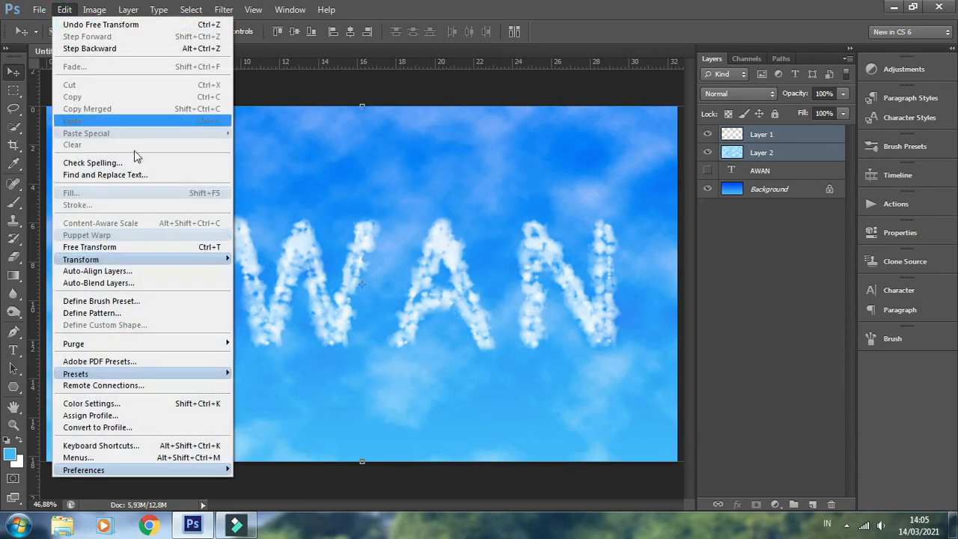
mouse_move(183, 264)
click(269, 326)
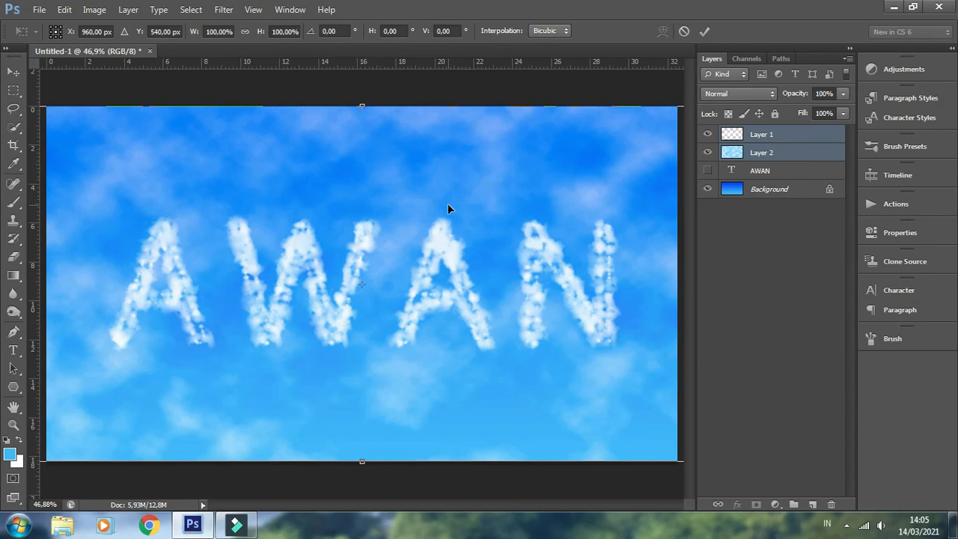
key(ctrl+minus)
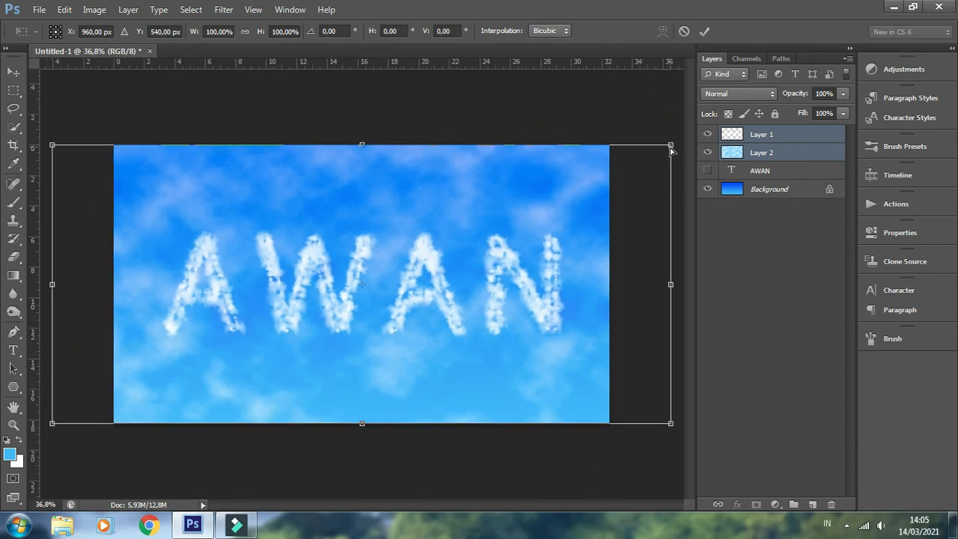
drag(671, 150, 694, 157)
drag(671, 425, 654, 426)
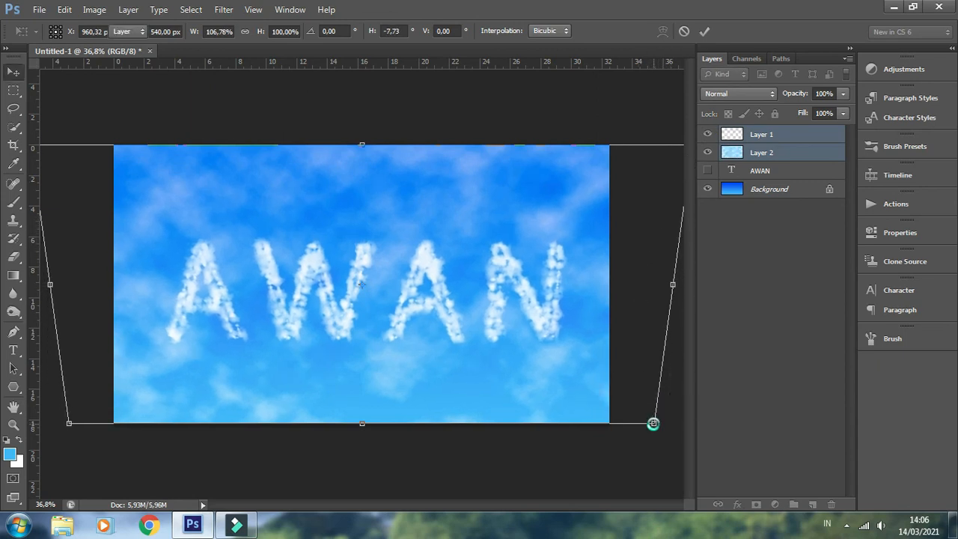
key(Return)
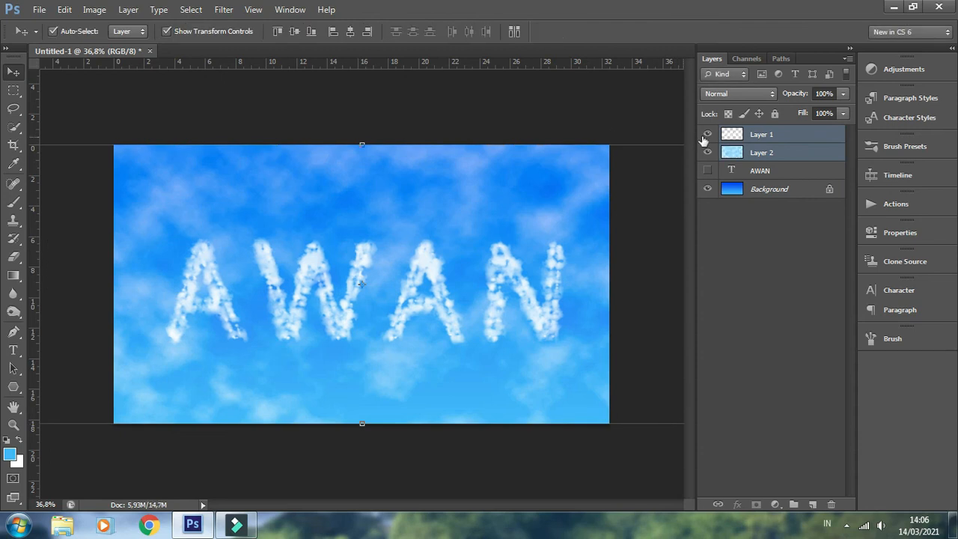
Apply a Perspective transform to Layer 2 alone, widening its upper edge and narrowing its lower edge, with horizontal skew about -6.9°
click(788, 156)
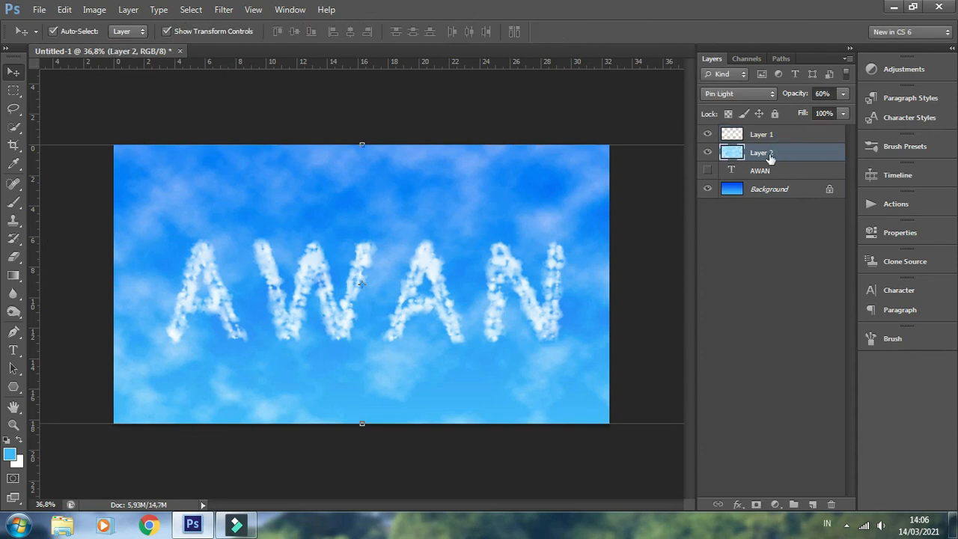
click(64, 11)
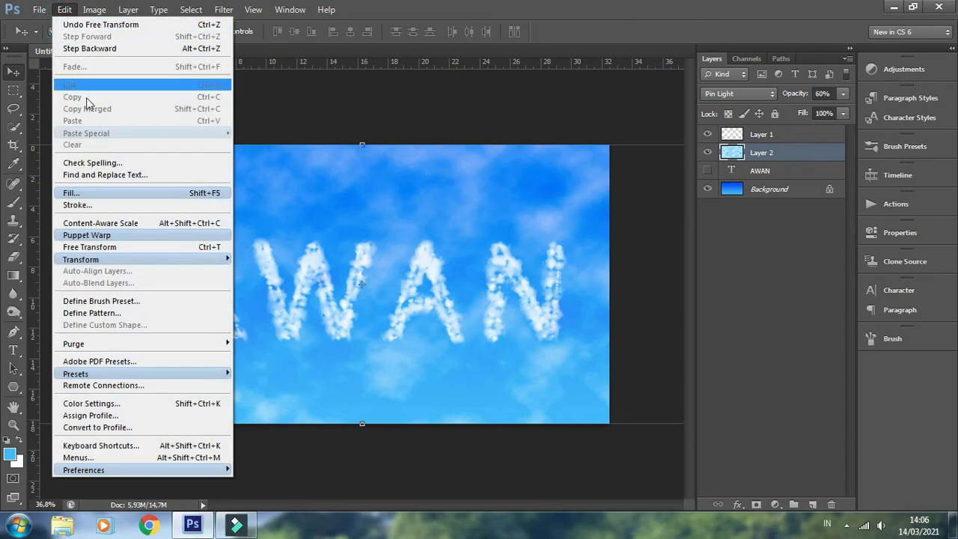
mouse_move(145, 258)
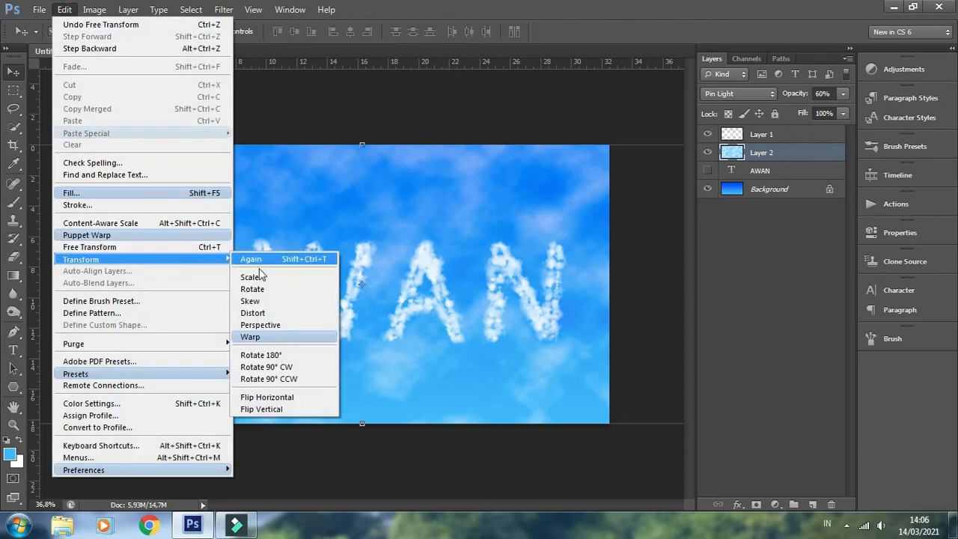
click(281, 325)
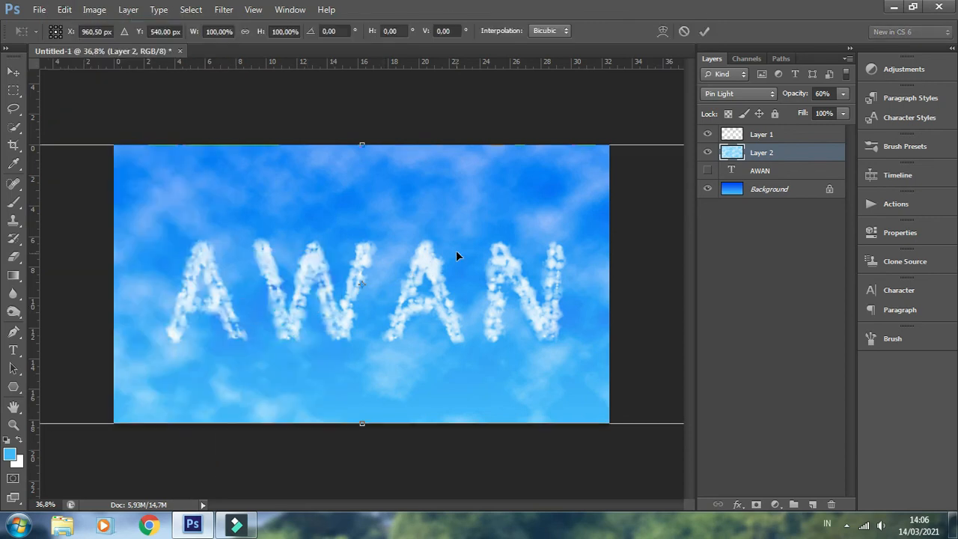
key(ctrl+0)
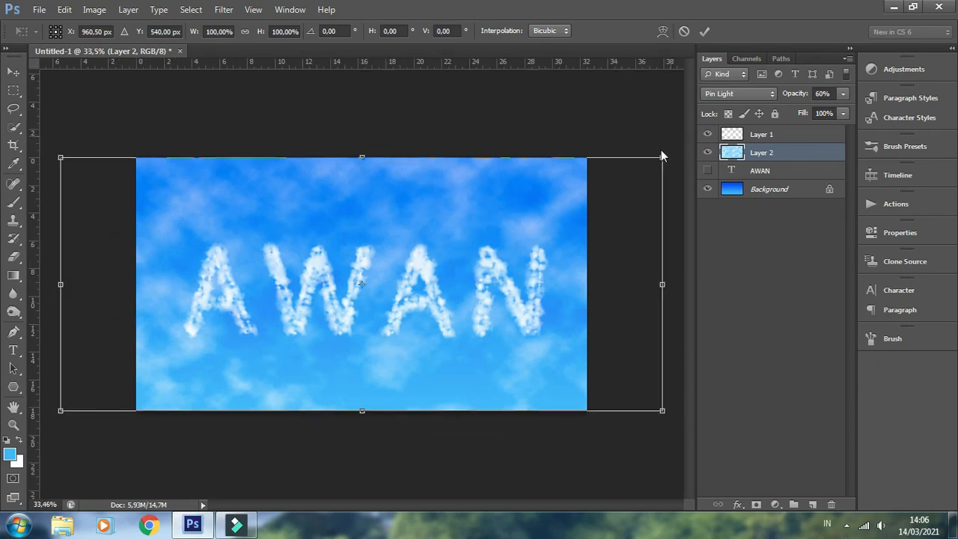
drag(661, 158, 679, 157)
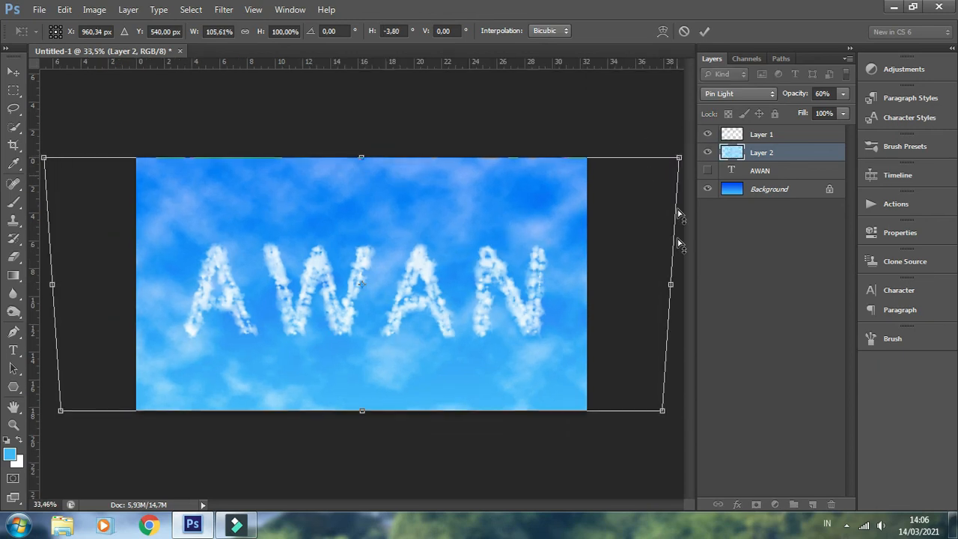
drag(663, 413, 650, 412)
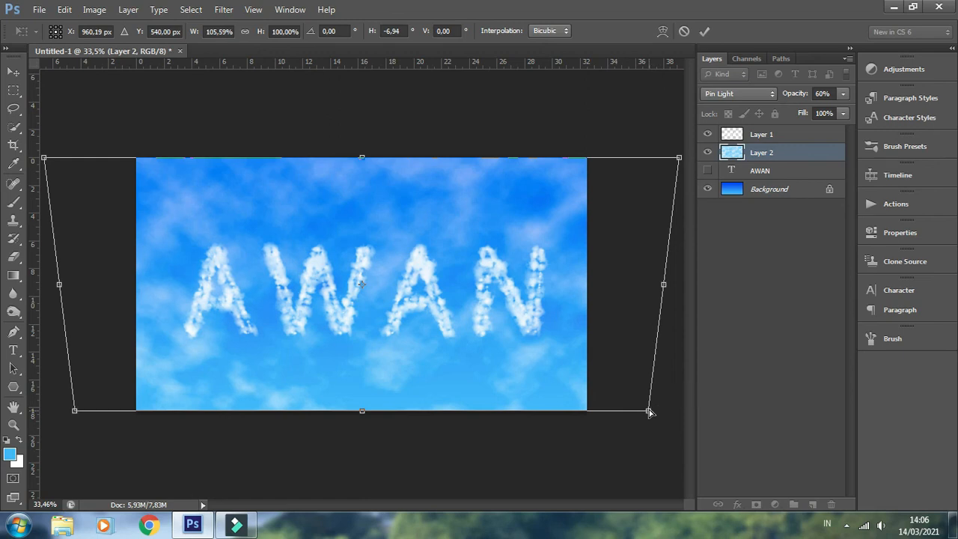
click(703, 30)
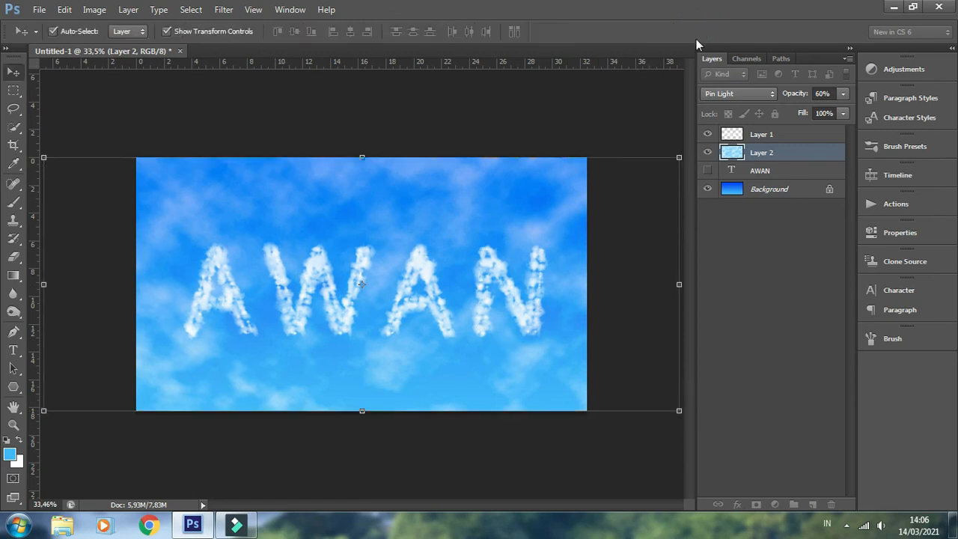
Select Layer 1 and examine the cloud lettering up close from the first letter to the last
click(757, 136)
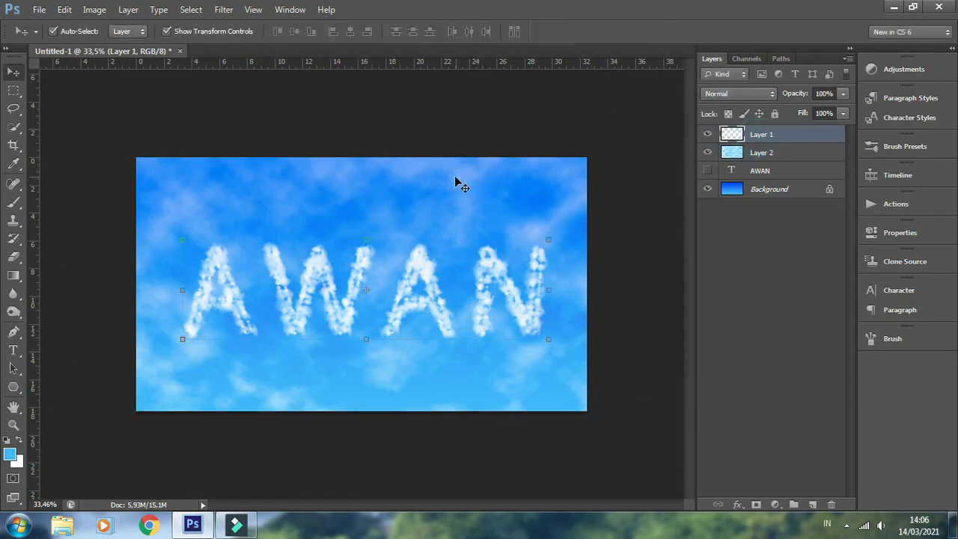
scroll(455, 182, up, 3)
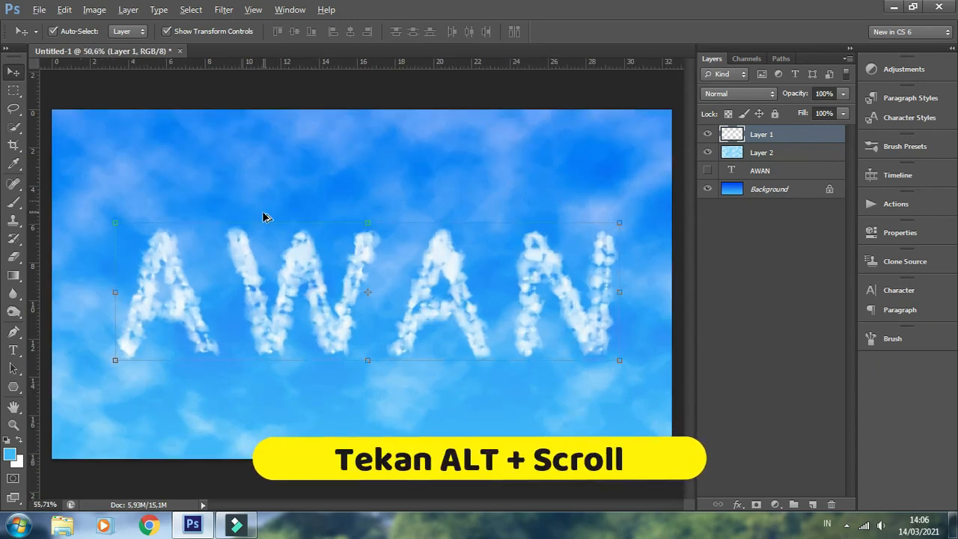
scroll(266, 217, up, 4)
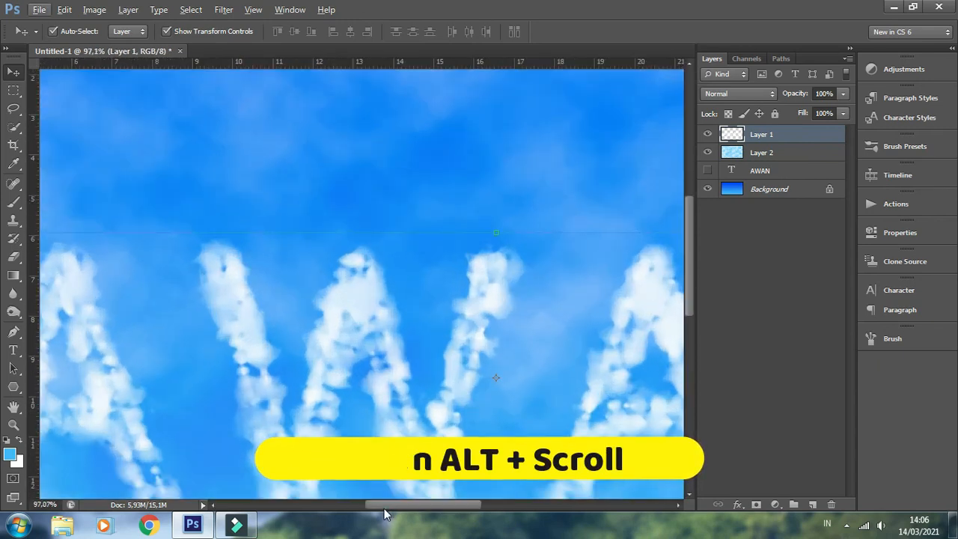
drag(383, 509, 354, 508)
scroll(416, 384, down, 1)
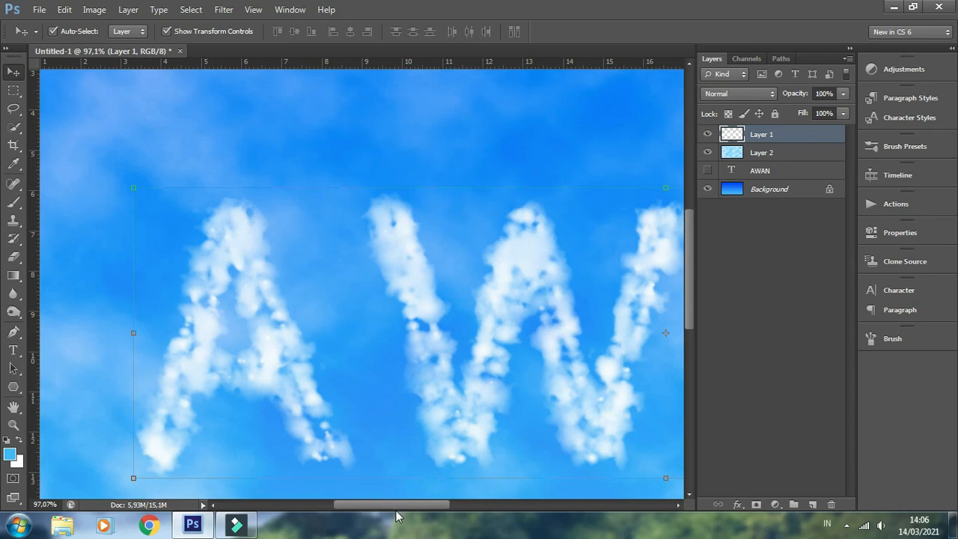
drag(422, 505, 534, 510)
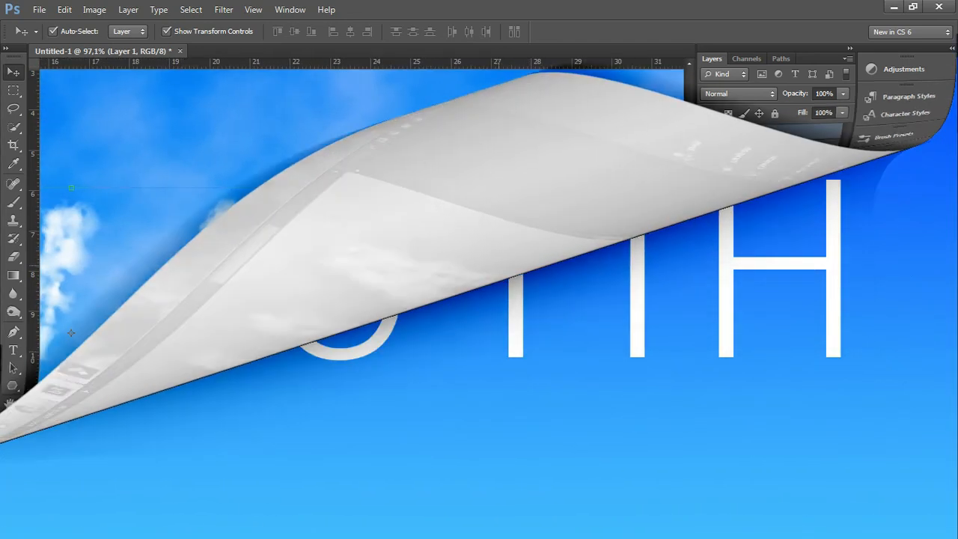